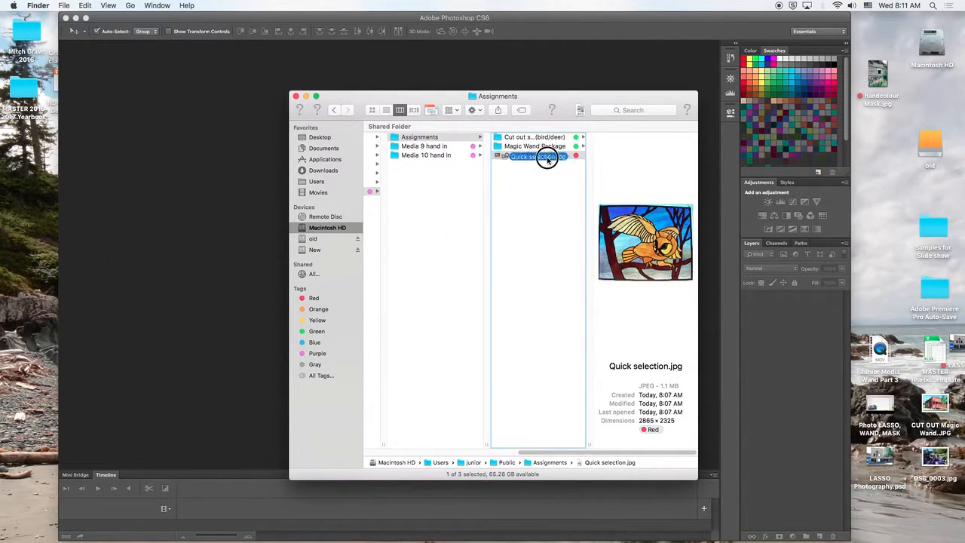
# - Open Quick selection.jpg from the Assignments folder in Photoshop
pyautogui.press('F11')
pyautogui.moveTo(595, 215)
pyautogui.mouseDown()
pyautogui.moveTo(524, 534)
pyautogui.moveTo(586, 516)
pyautogui.moveTo(420, 528)
pyautogui.moveTo(397, 514)
pyautogui.mouseUp()
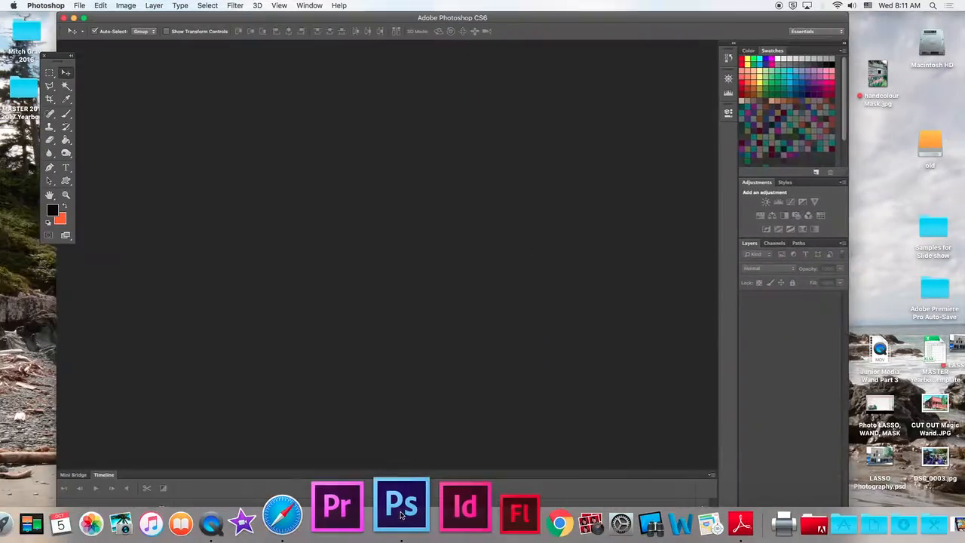
# - Start a new document from the Photo preset and set its width to 5 inches
pyautogui.click(80, 6)
pyautogui.click(89, 17)
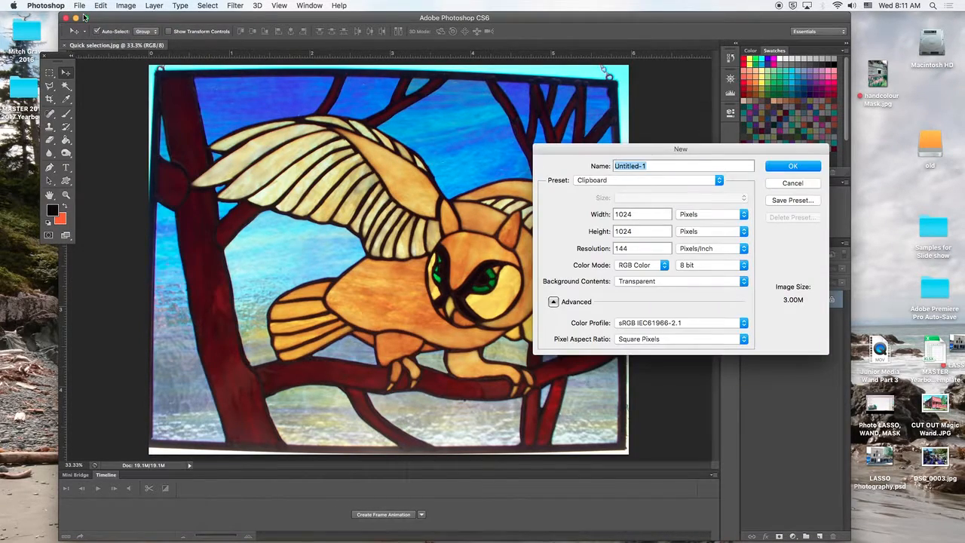
pyautogui.click(693, 181)
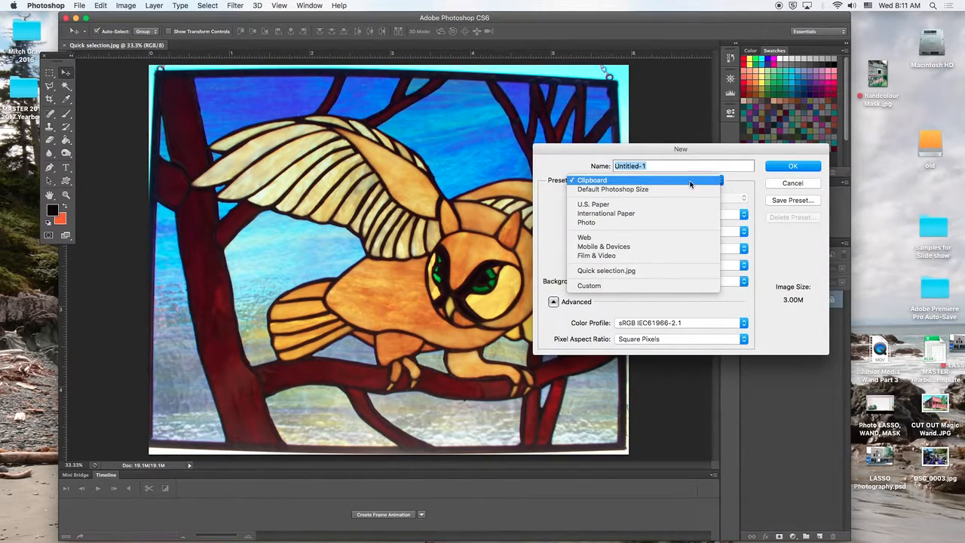
pyautogui.click(673, 220)
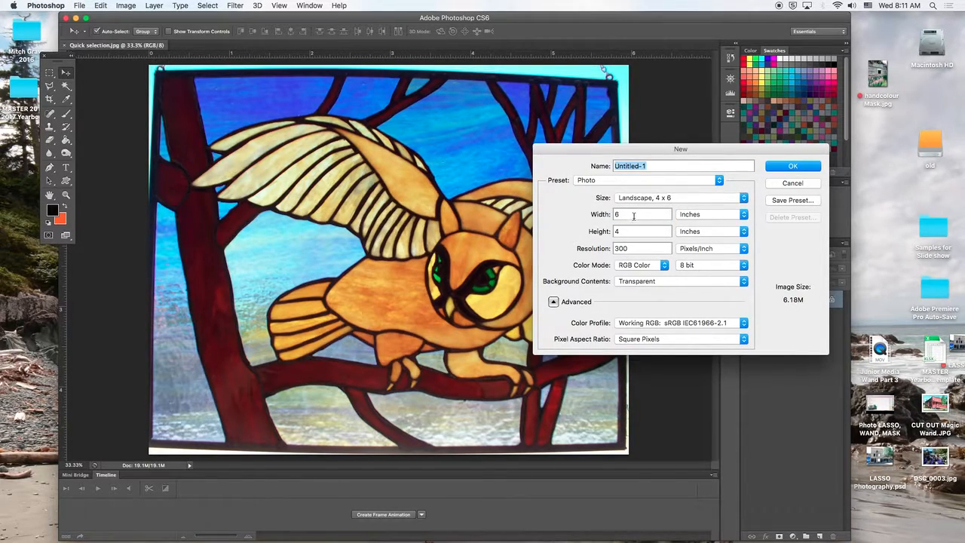
pyautogui.click(608, 216)
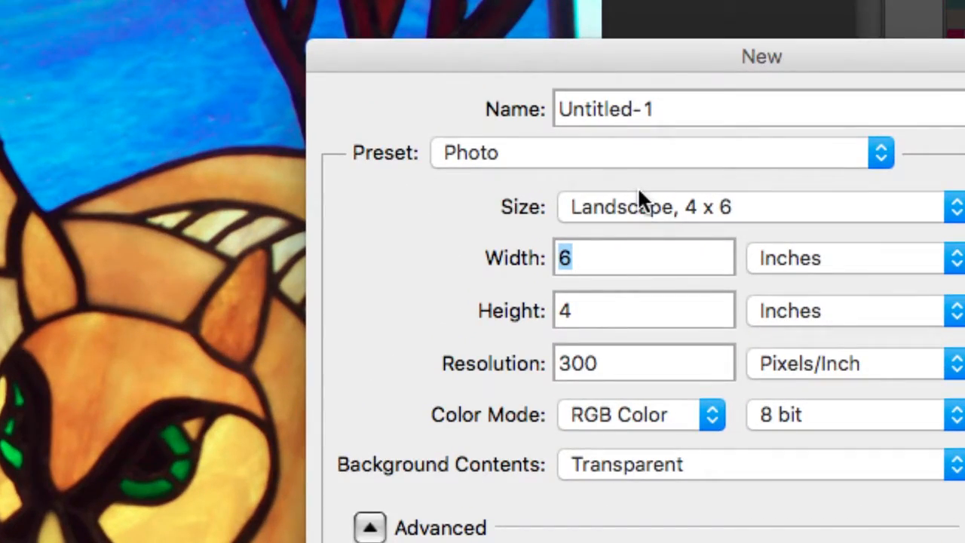
pyautogui.write('5')
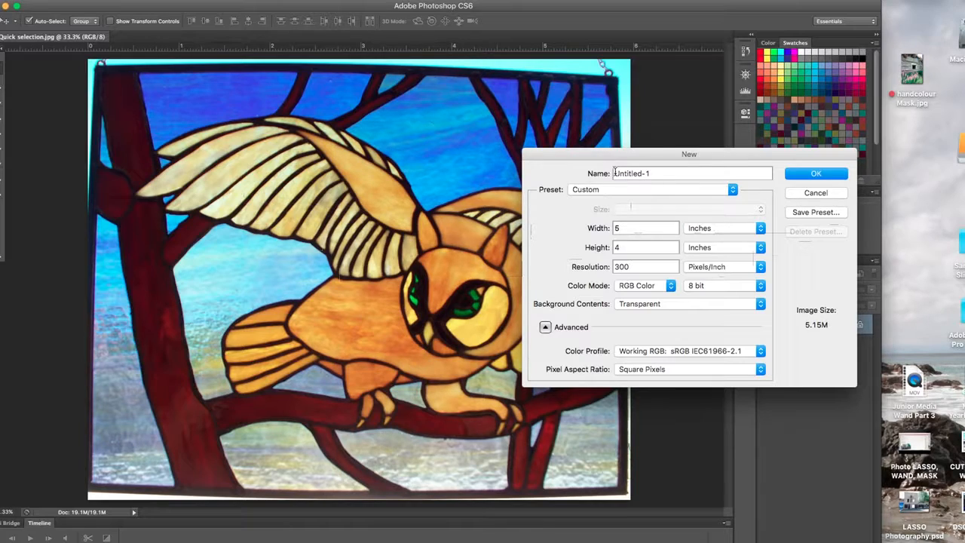
# - Name the new document "LAST FIRST quickselection" and create it
pyautogui.moveTo(677, 174); pyautogui.dragTo(607, 177)
pyautogui.write('LAST FIRST quickselesction')
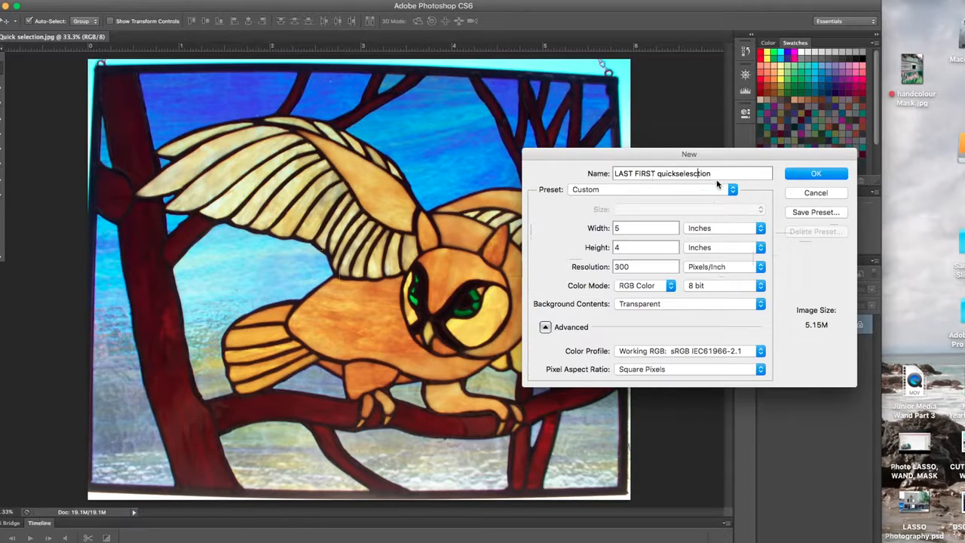
pyautogui.press('BackSpace')
pyautogui.click(816, 173)
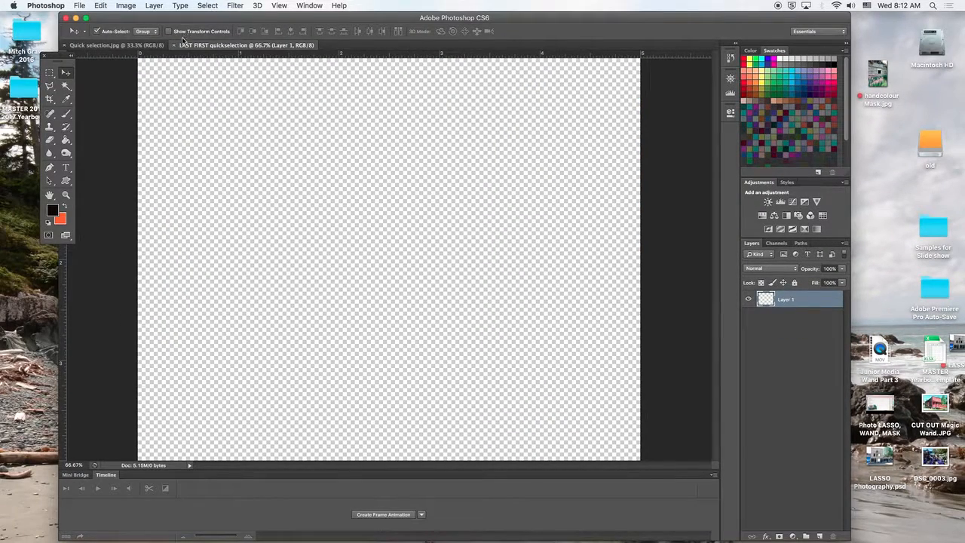
# - Float the Quick selection.jpg window and copy its owl image into the new blank document
pyautogui.moveTo(116, 46)
pyautogui.mouseDown()
pyautogui.moveTo(136, 61)
pyautogui.moveTo(510, 101)
pyautogui.mouseUp()
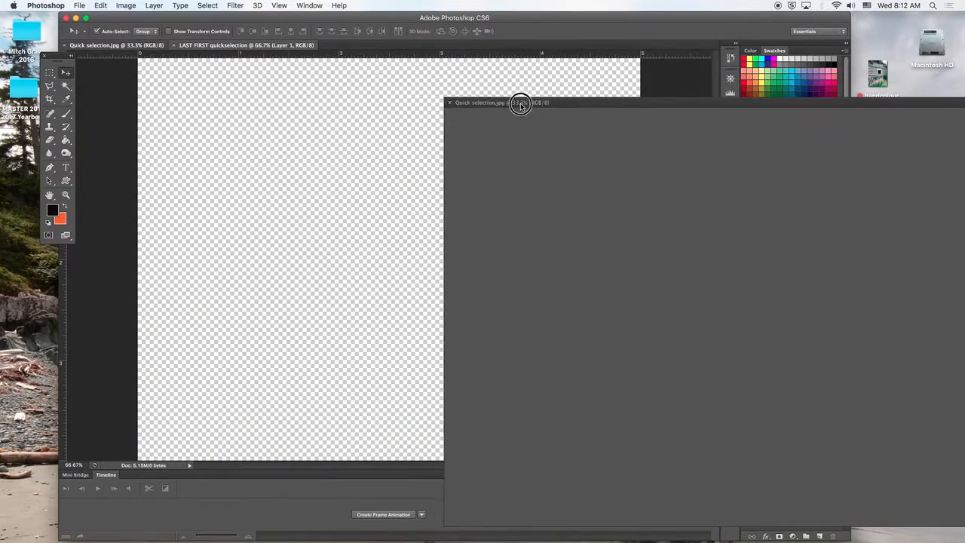
pyautogui.moveTo(879, 304)
pyautogui.mouseDown()
pyautogui.moveTo(858, 272)
pyautogui.moveTo(332, 228)
pyautogui.mouseUp()
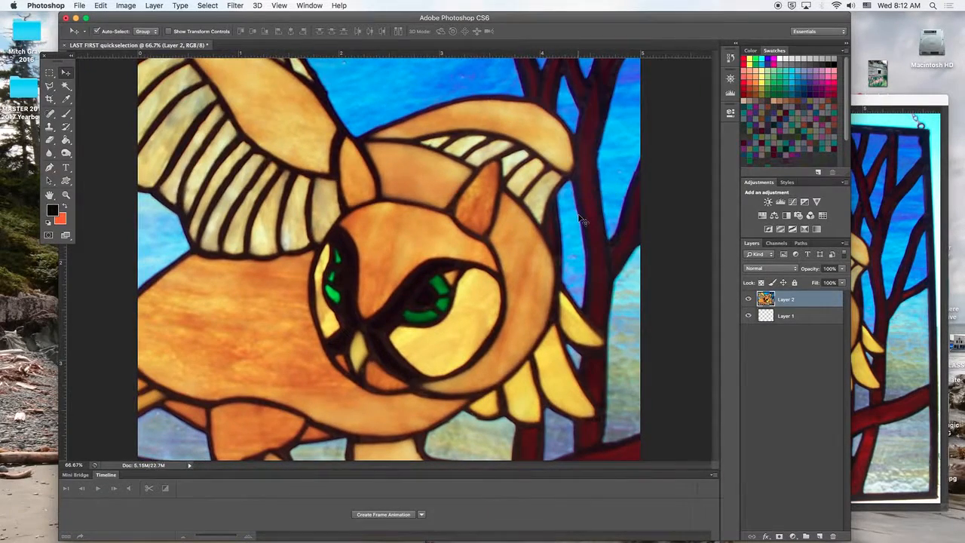
# - Scale down and reposition the owl layer with Free Transform so the picture fills the canvas without its outer border
pyautogui.press('super+minus')
pyautogui.press('super+minus')
pyautogui.press('super+t')
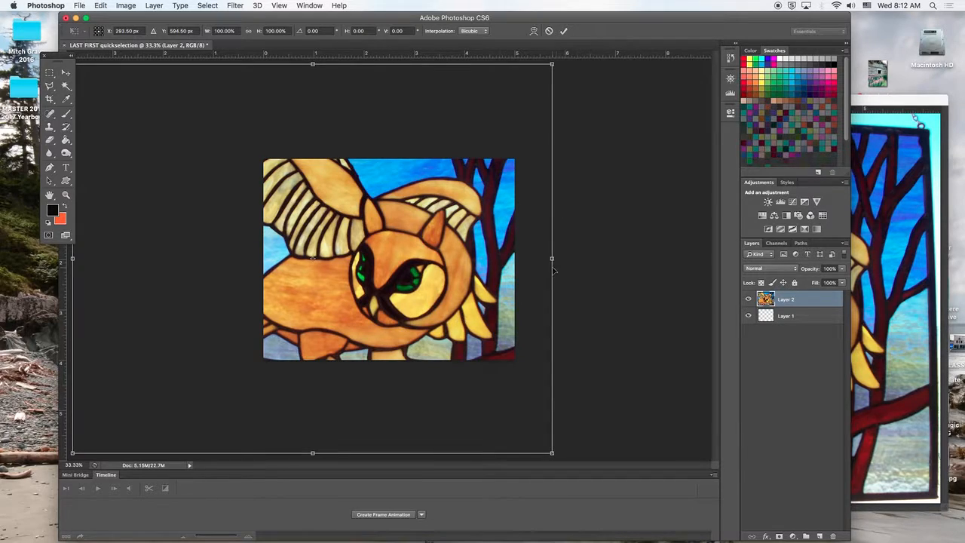
pyautogui.moveTo(73, 452); pyautogui.dragTo(223, 331)
pyautogui.moveTo(417, 213); pyautogui.dragTo(417, 277)
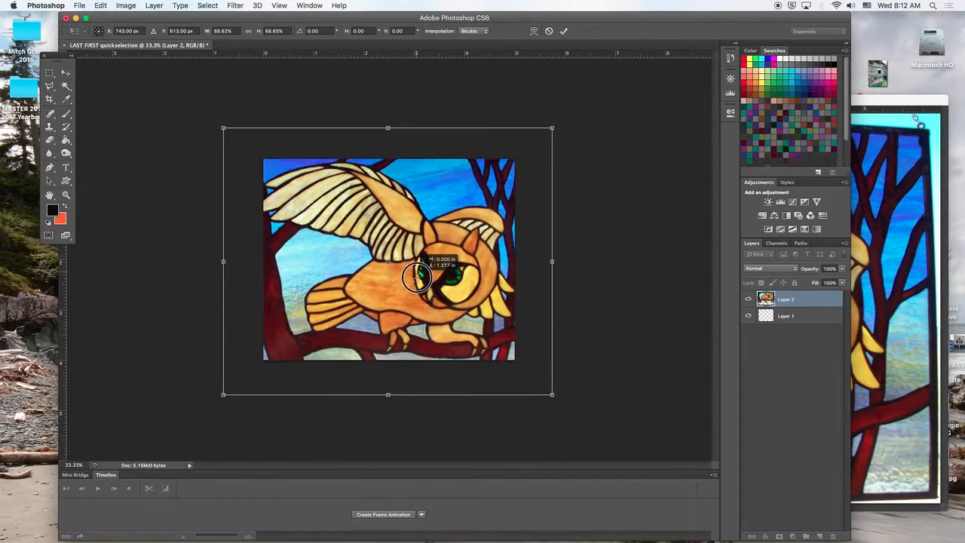
pyautogui.moveTo(553, 127); pyautogui.dragTo(517, 161)
pyautogui.moveTo(434, 230); pyautogui.dragTo(450, 218)
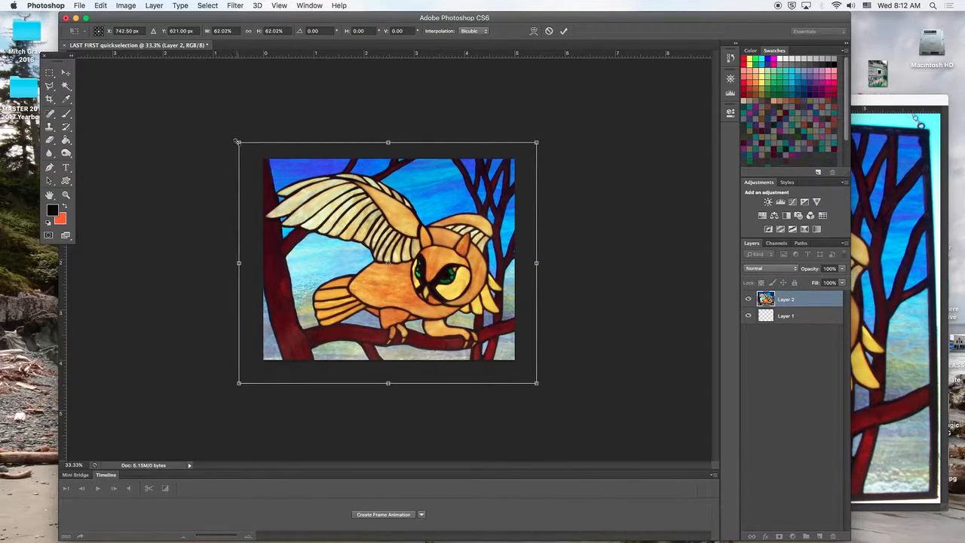
pyautogui.moveTo(307, 199); pyautogui.dragTo(364, 195)
pyautogui.moveTo(246, 392); pyautogui.dragTo(258, 368)
pyautogui.moveTo(339, 306); pyautogui.dragTo(331, 303)
pyautogui.moveTo(527, 139)
pyautogui.mouseDown()
pyautogui.moveTo(515, 147)
pyautogui.moveTo(527, 147)
pyautogui.mouseUp()
pyautogui.press('Return')
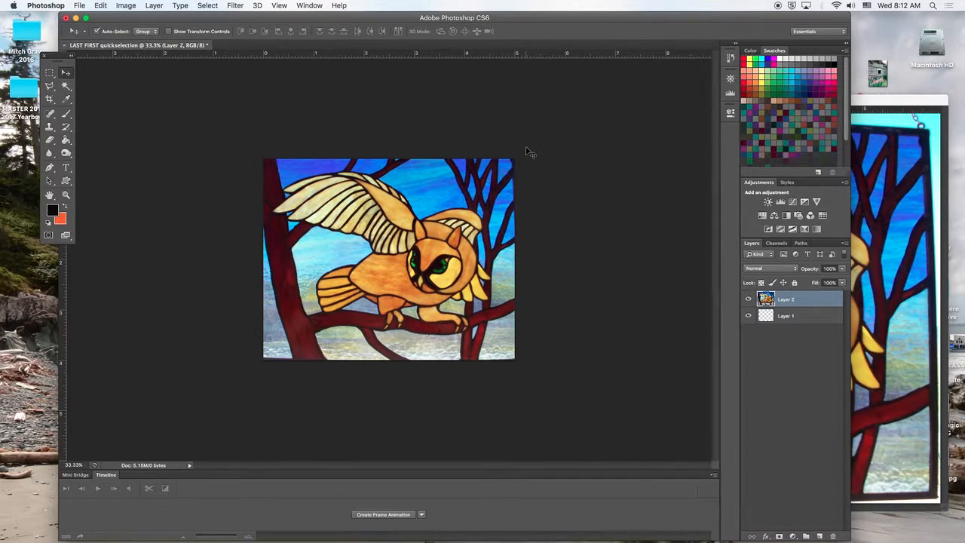
# - Move the toolbox beside the image and choose the Quick Selection Tool in new selection mode
pyautogui.moveTo(53, 56); pyautogui.dragTo(216, 160)
pyautogui.press('super+equal')
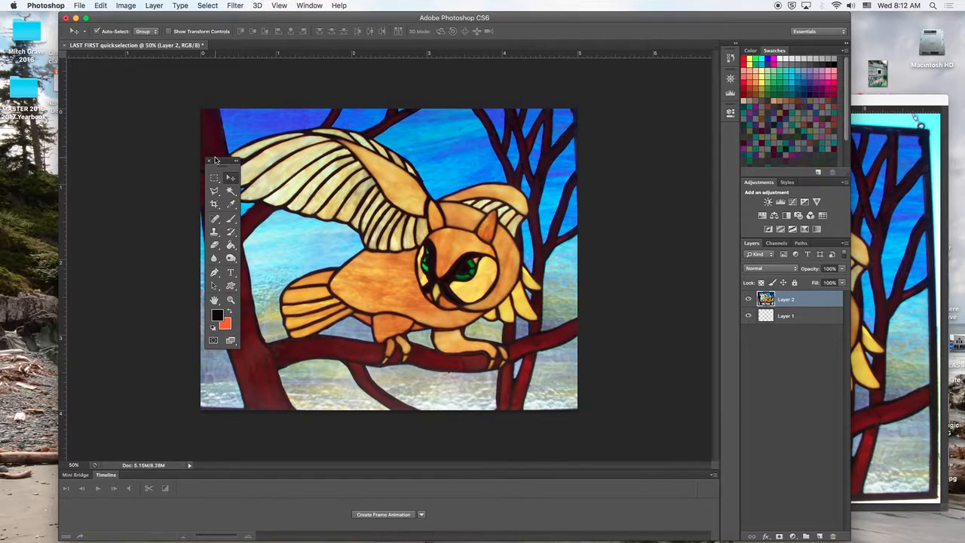
pyautogui.moveTo(219, 161); pyautogui.dragTo(179, 159)
pyautogui.click(186, 191)
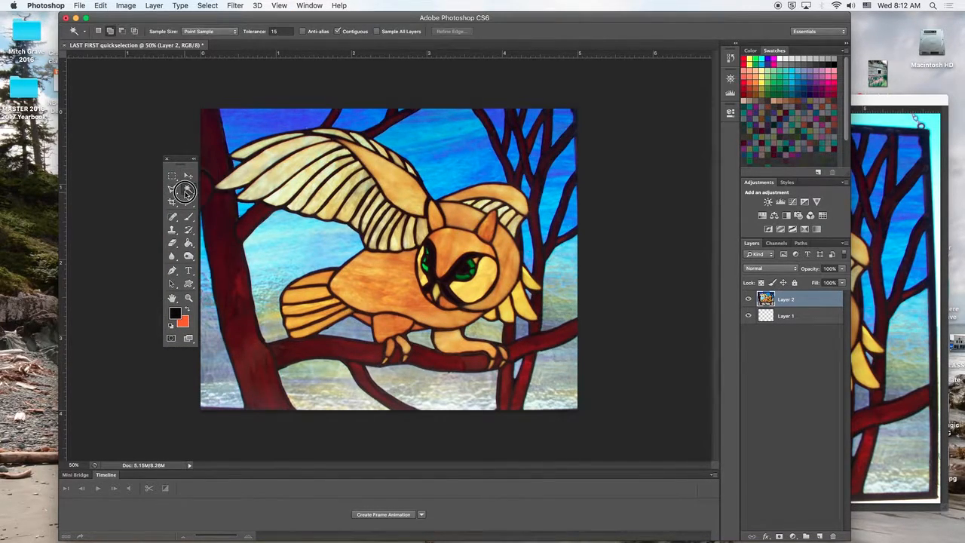
pyautogui.rightClick(186, 191)
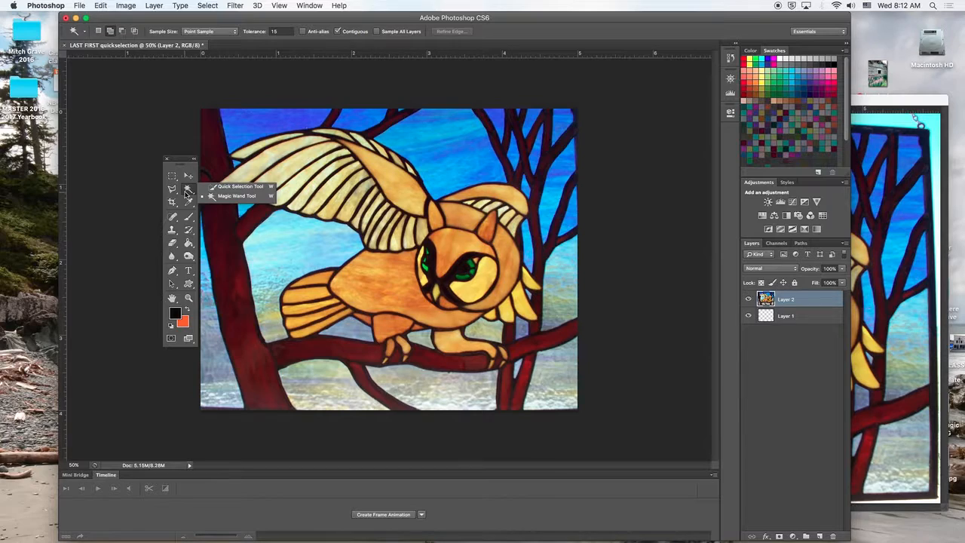
pyautogui.click(219, 185)
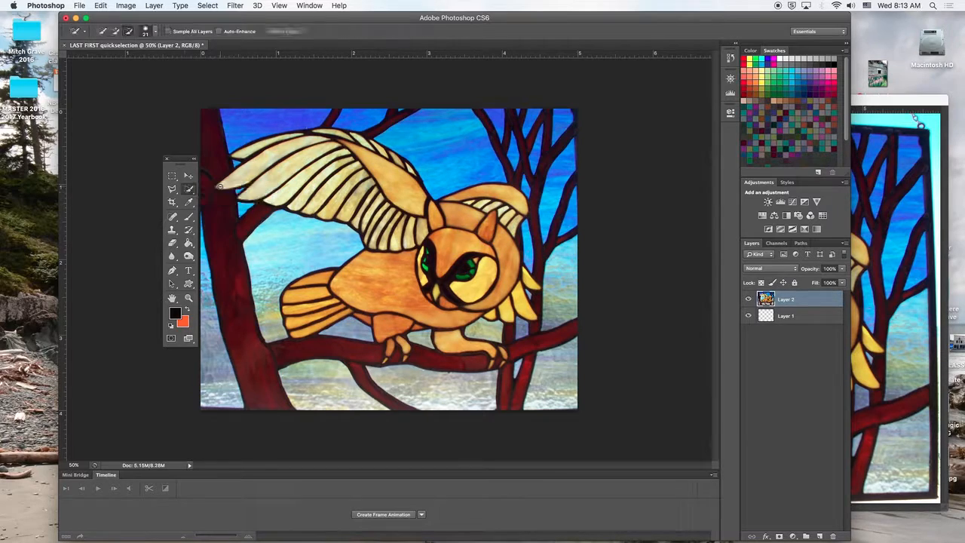
pyautogui.click(104, 32)
# - Select the owl's orange body piece and undo the extra wing feather selections
pyautogui.press('super+equal')
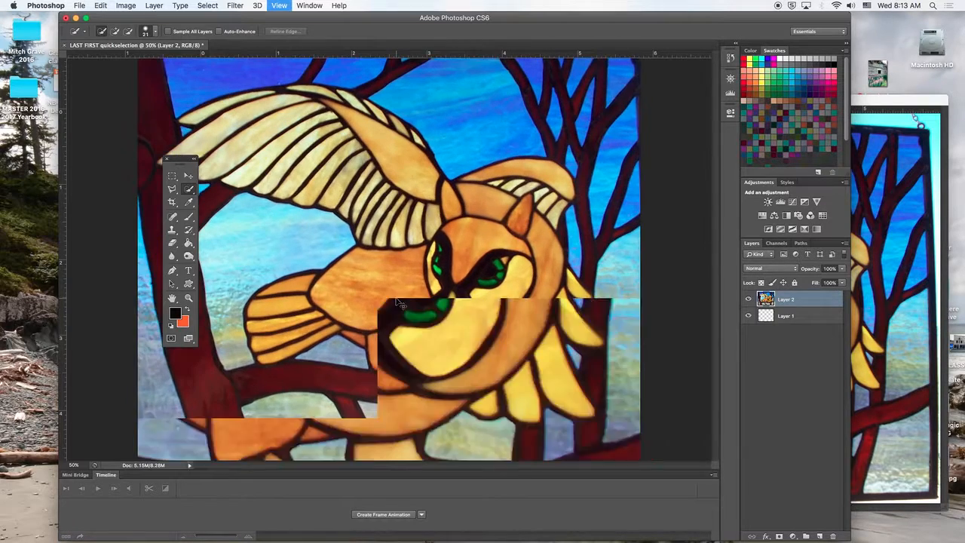
pyautogui.press('super+equal')
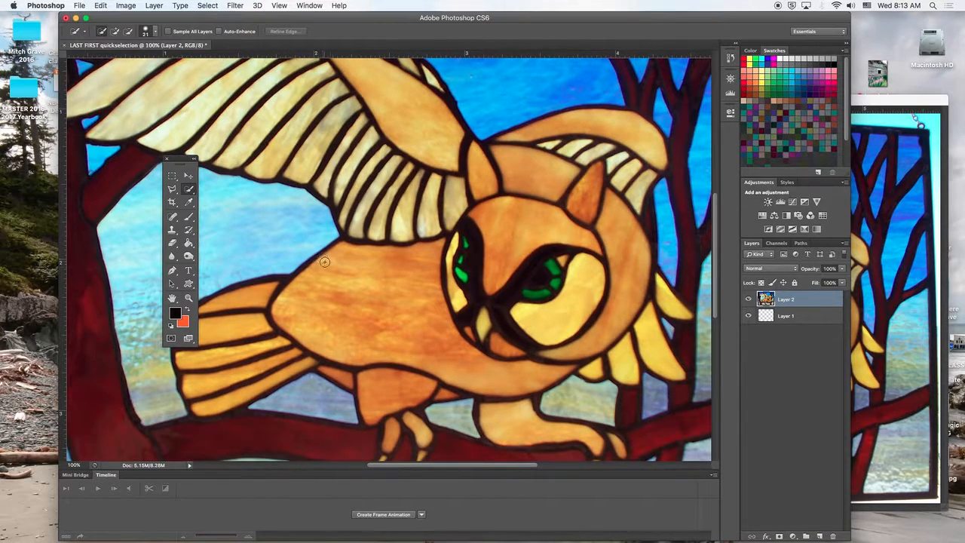
pyautogui.moveTo(336, 252)
pyautogui.mouseDown()
pyautogui.moveTo(298, 300)
pyautogui.moveTo(453, 320)
pyautogui.mouseUp()
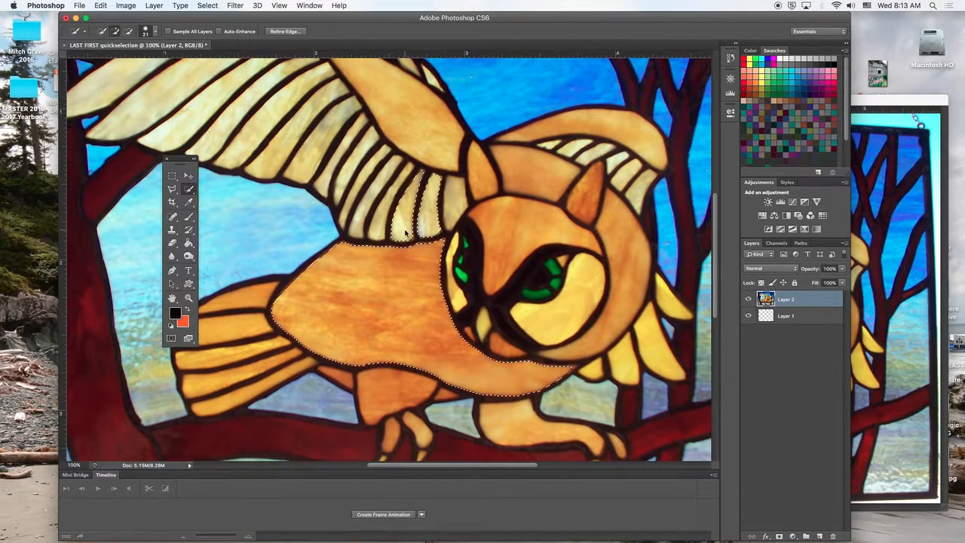
pyautogui.press('super+z')
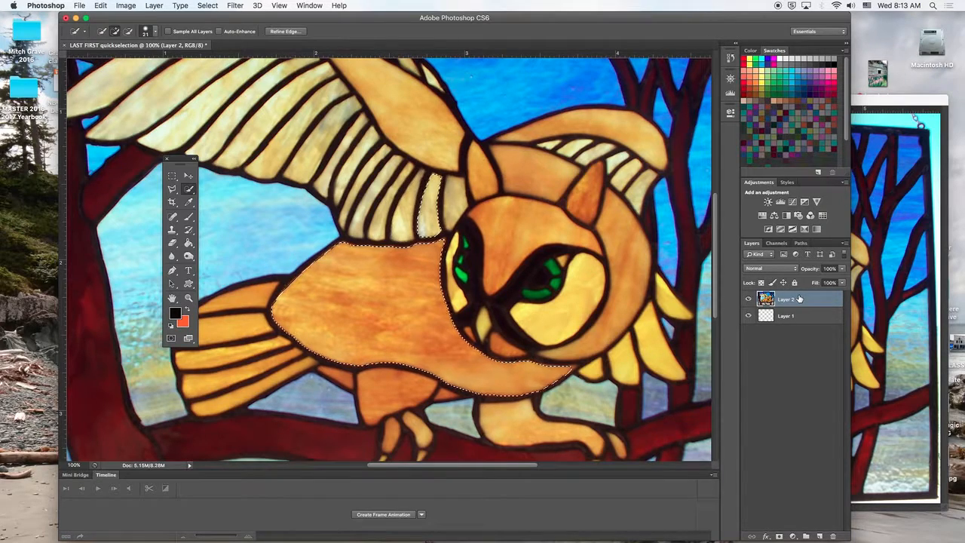
pyautogui.press('super+z')
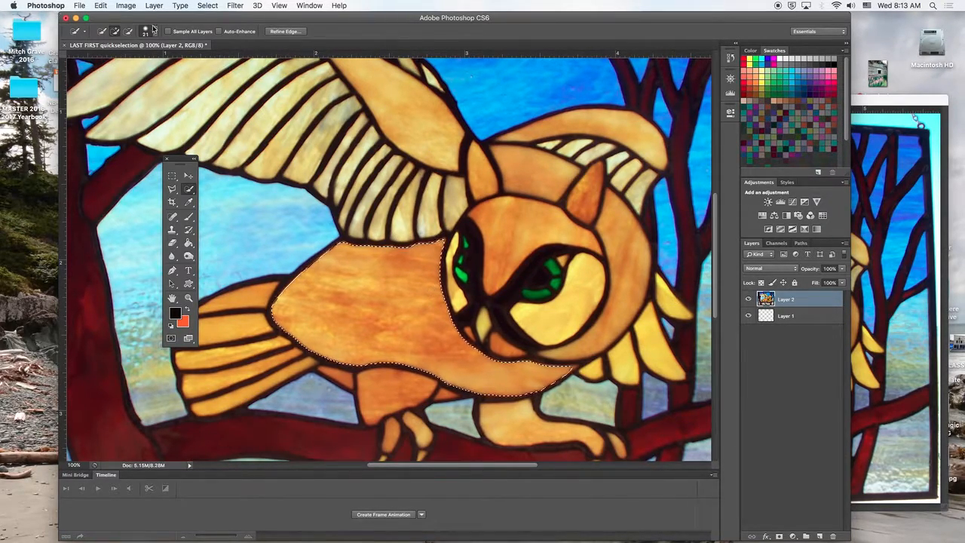
# - Save the body selection as a new channel named 1, and deselect it
pyautogui.click(207, 5)
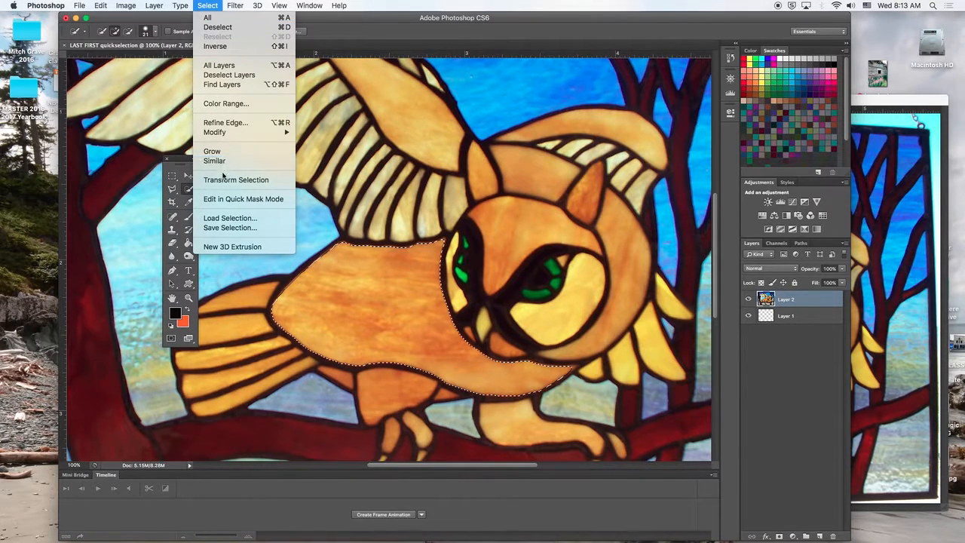
pyautogui.click(229, 227)
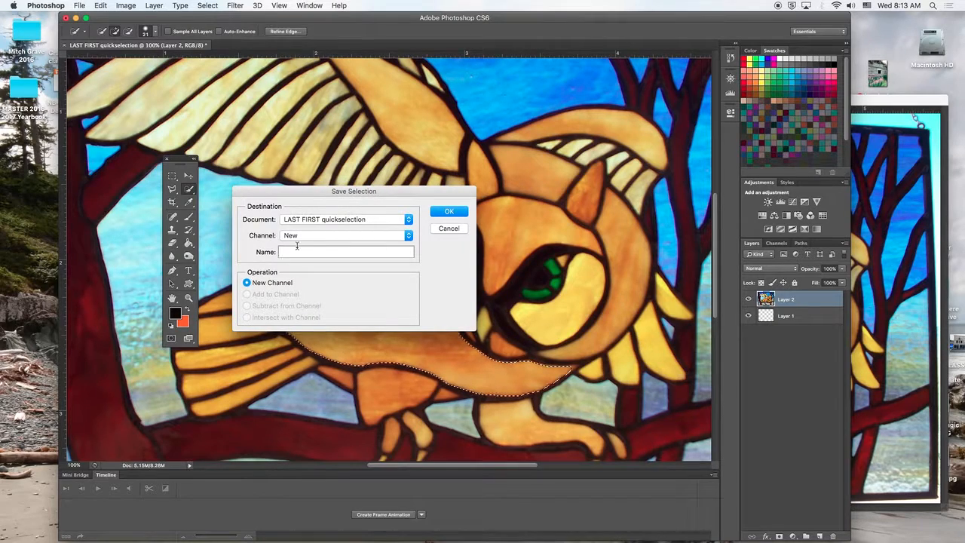
pyautogui.write('1')
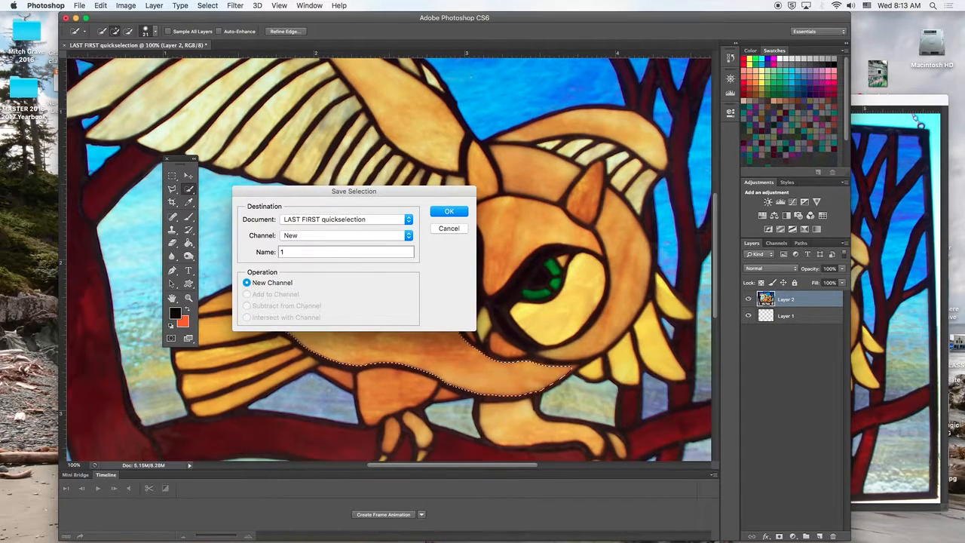
pyautogui.click(449, 211)
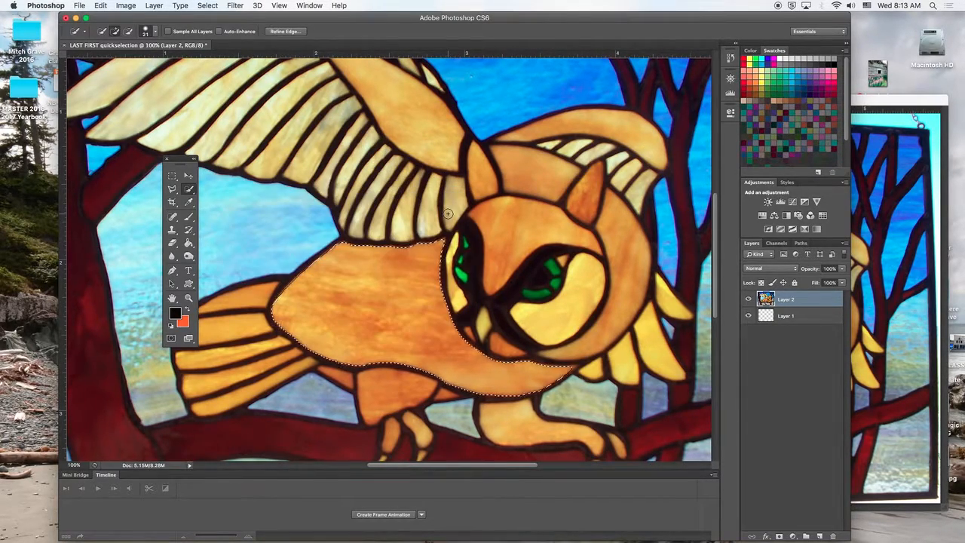
pyautogui.press('super+d')
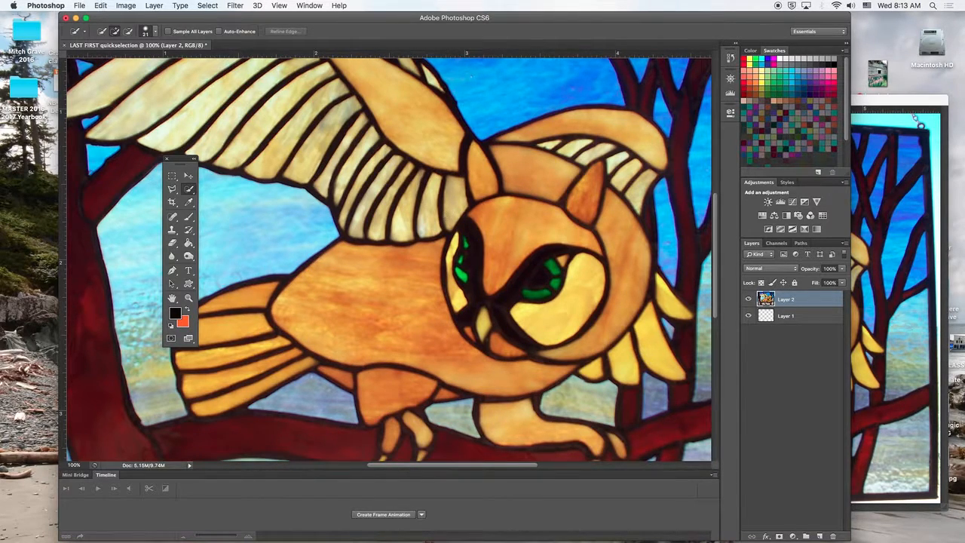
# - Switch to Safari, enlarge its window and open the Google page in a new tab
pyautogui.moveTo(802, 540)
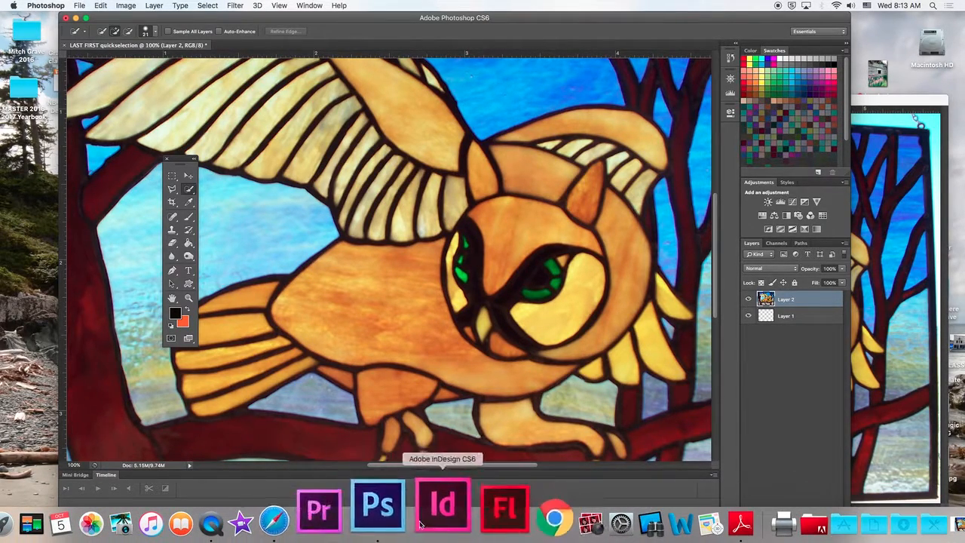
pyautogui.click(363, 509)
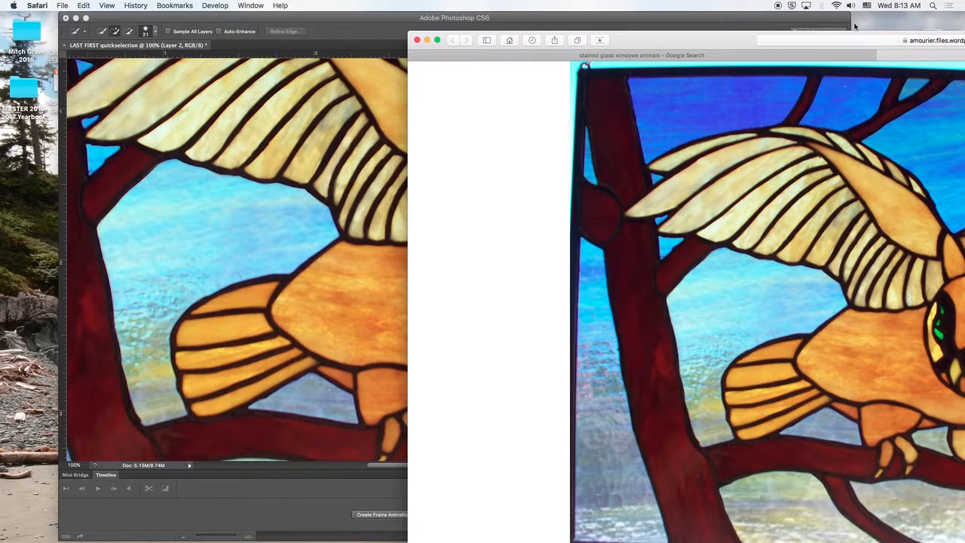
pyautogui.doubleClick(742, 35)
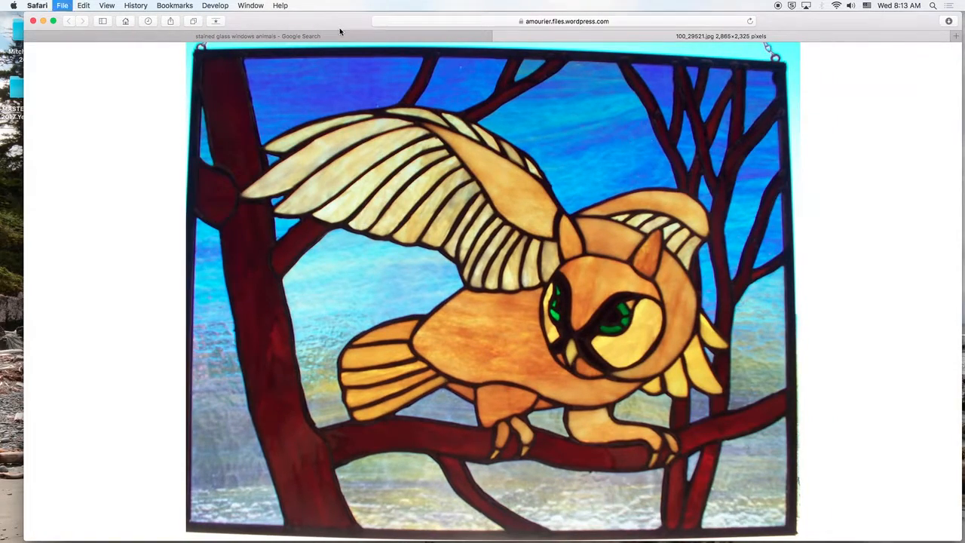
pyautogui.press('super+t')
pyautogui.click(183, 156)
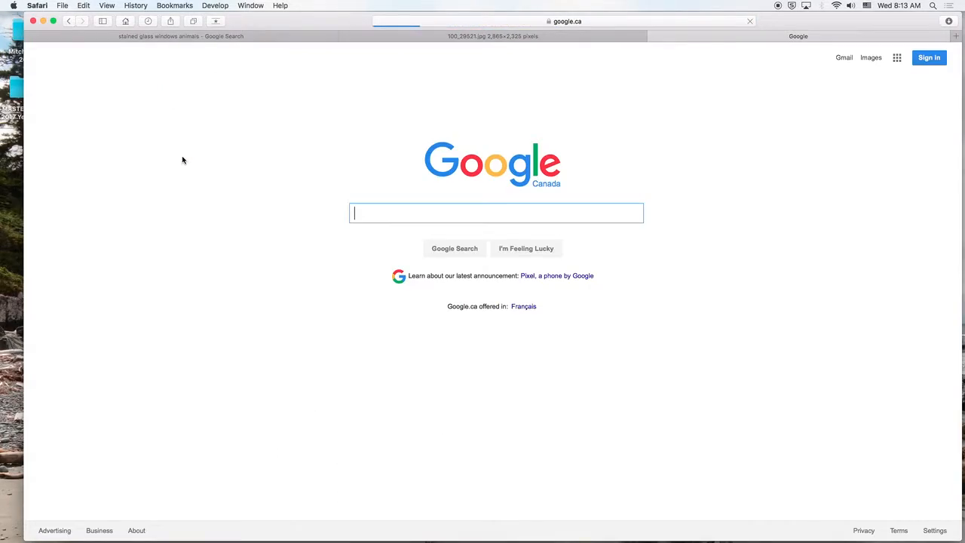
# - Search Google Images for "trees" and limit the results to large pictures
pyautogui.write('trees')
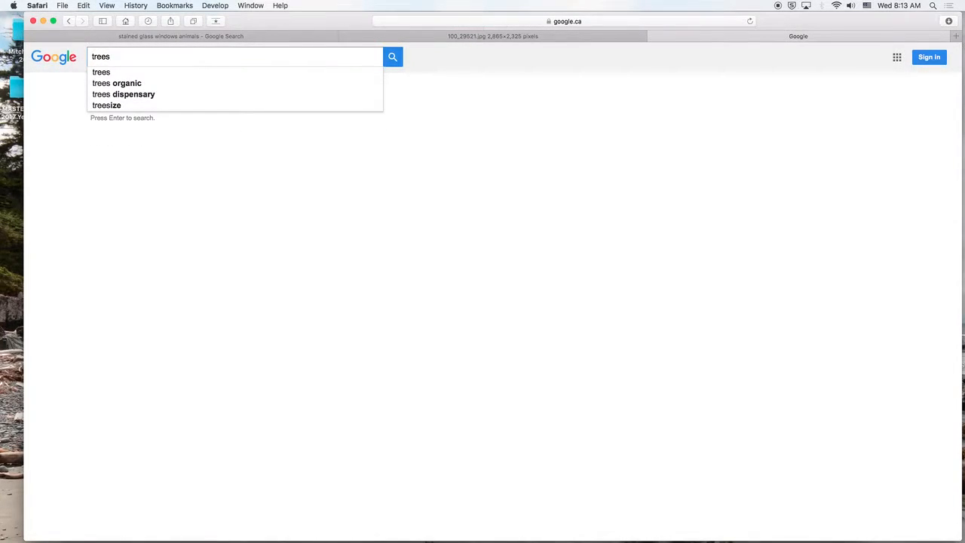
pyautogui.press('Return')
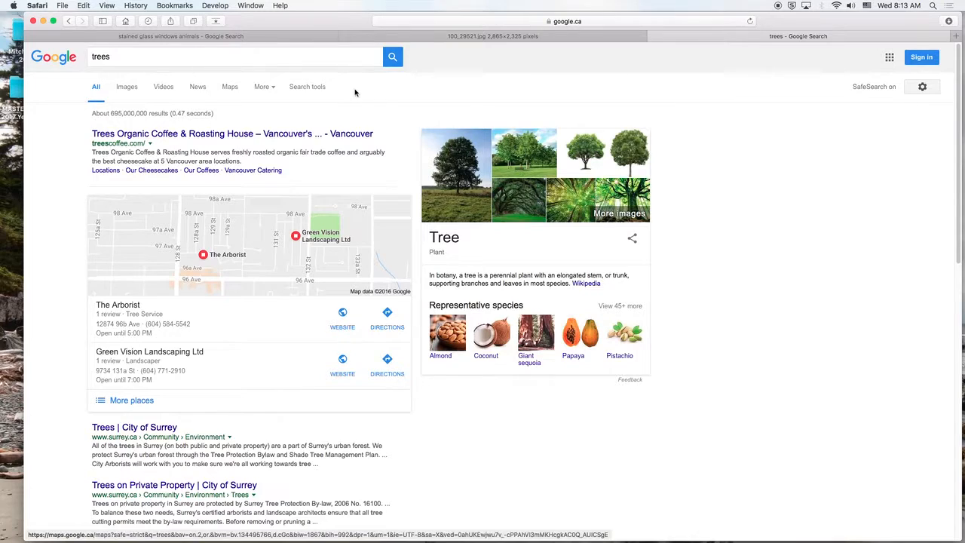
pyautogui.click(305, 87)
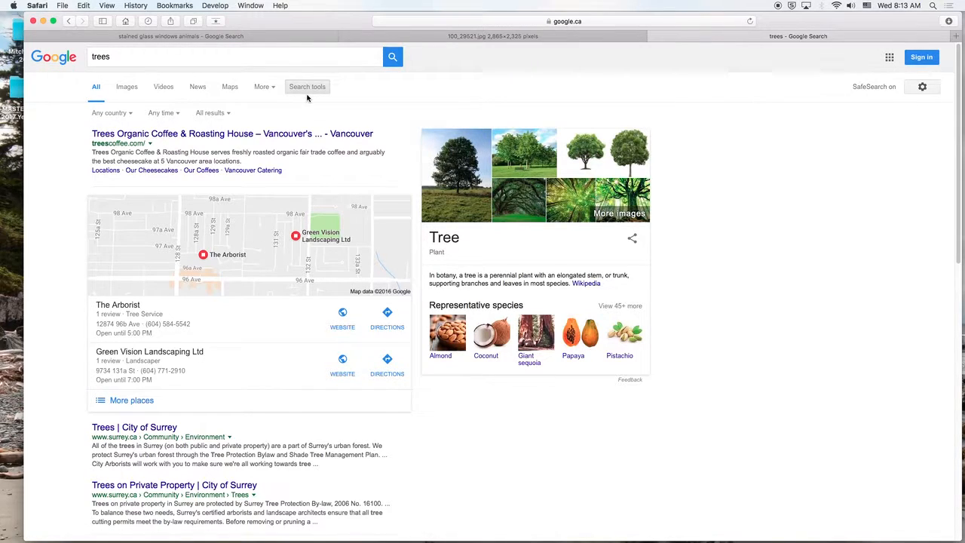
pyautogui.click(126, 88)
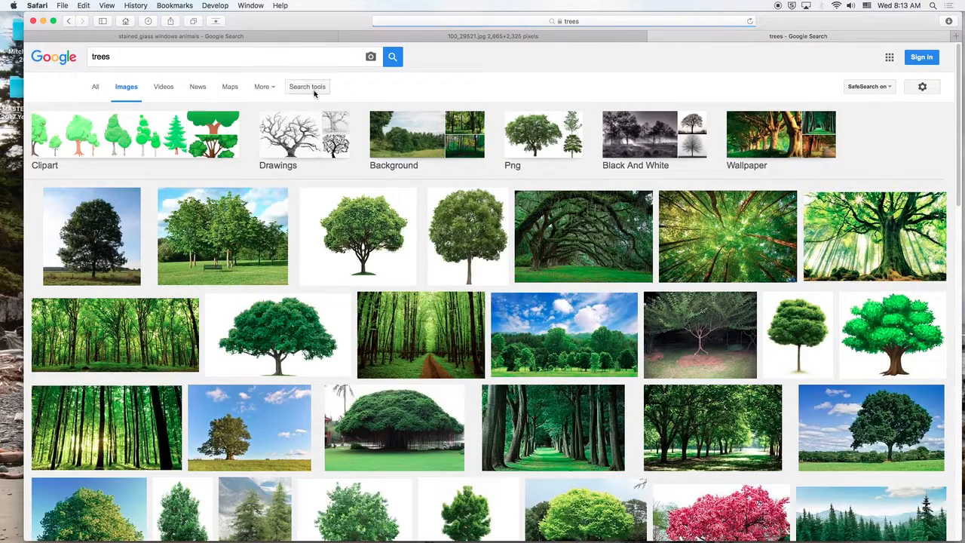
pyautogui.click(309, 88)
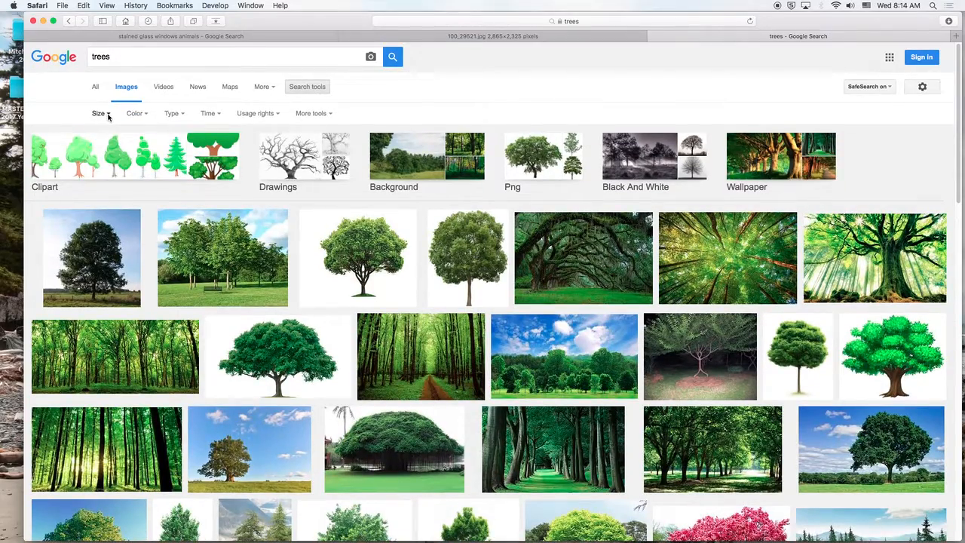
pyautogui.click(100, 114)
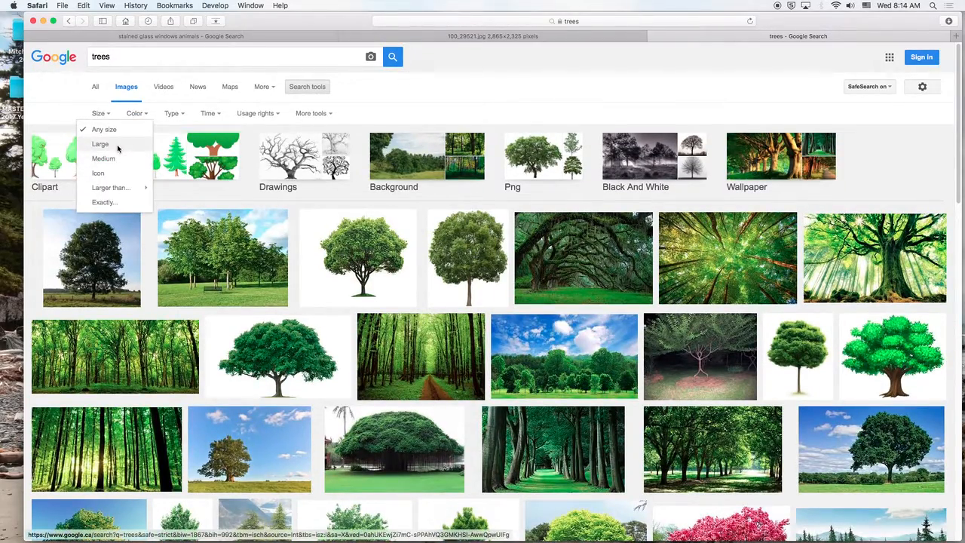
pyautogui.click(118, 147)
# - Open the full-size picture of pink-leaved trees from fullhdpictures.com and bring it into the owl document in Photoshop
pyautogui.scroll(-10, 641, 215)
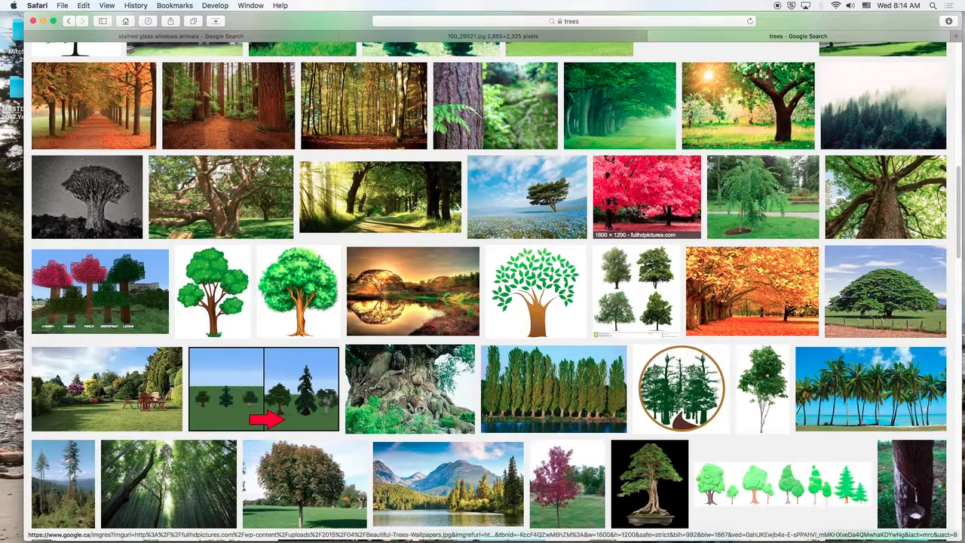
pyautogui.click(647, 215)
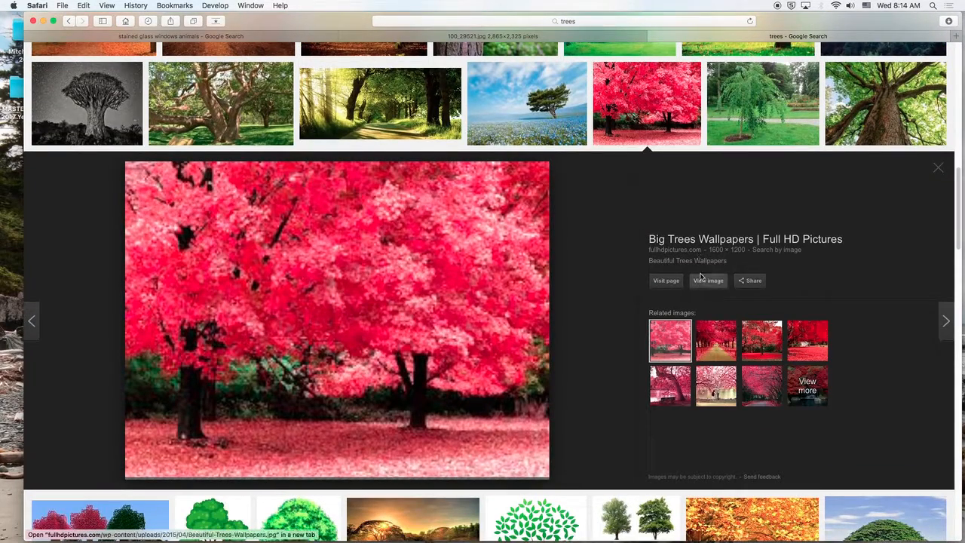
pyautogui.click(705, 282)
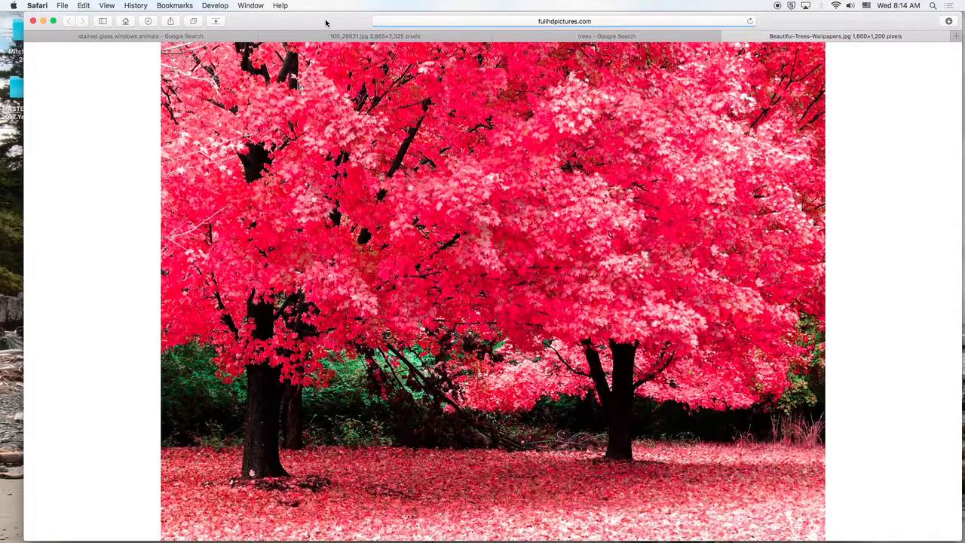
pyautogui.moveTo(328, 23); pyautogui.dragTo(750, 4)
pyautogui.moveTo(691, 274); pyautogui.dragTo(307, 258)
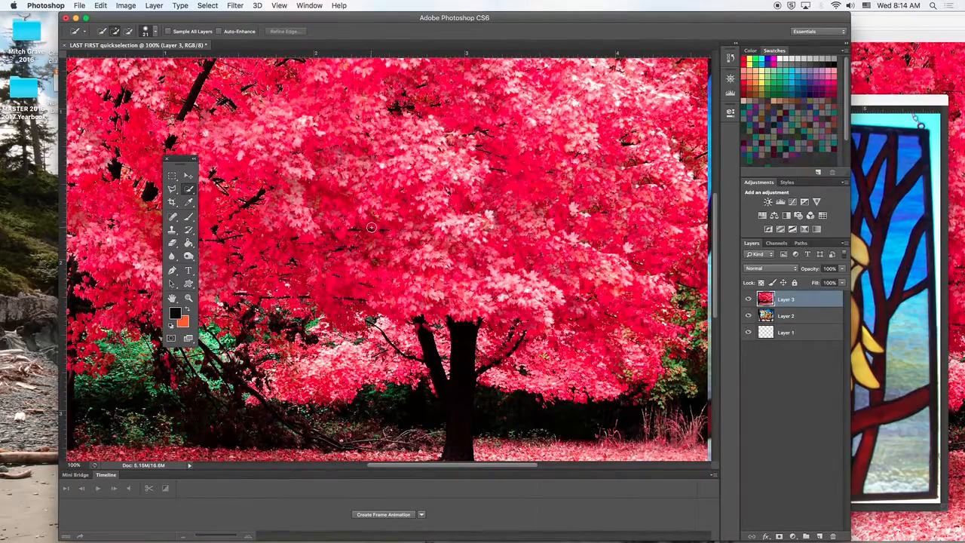
# - Scale the tree picture down to about 41% and place it over the owl's body
pyautogui.press('super+minus')
pyautogui.press('super+minus')
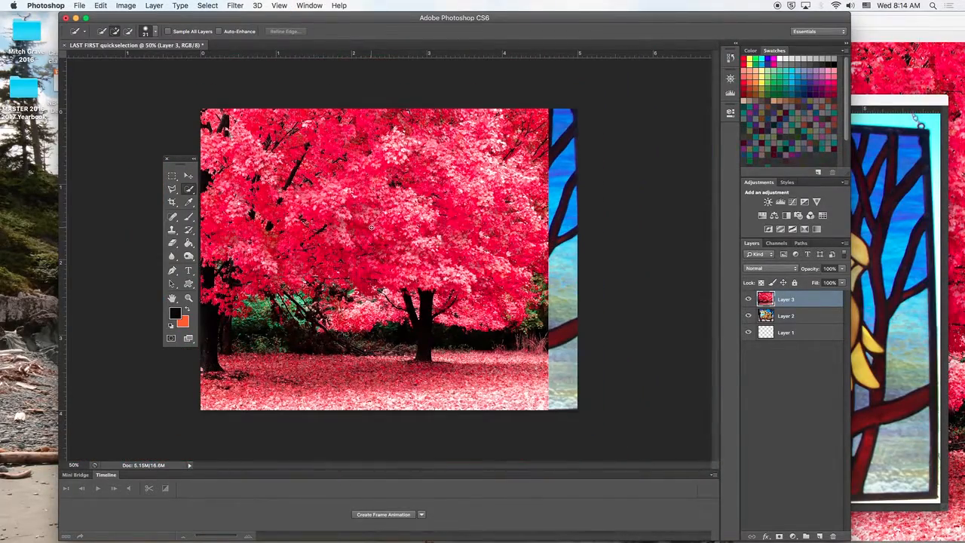
pyautogui.press('super+t')
pyautogui.moveTo(146, 109); pyautogui.dragTo(384, 287)
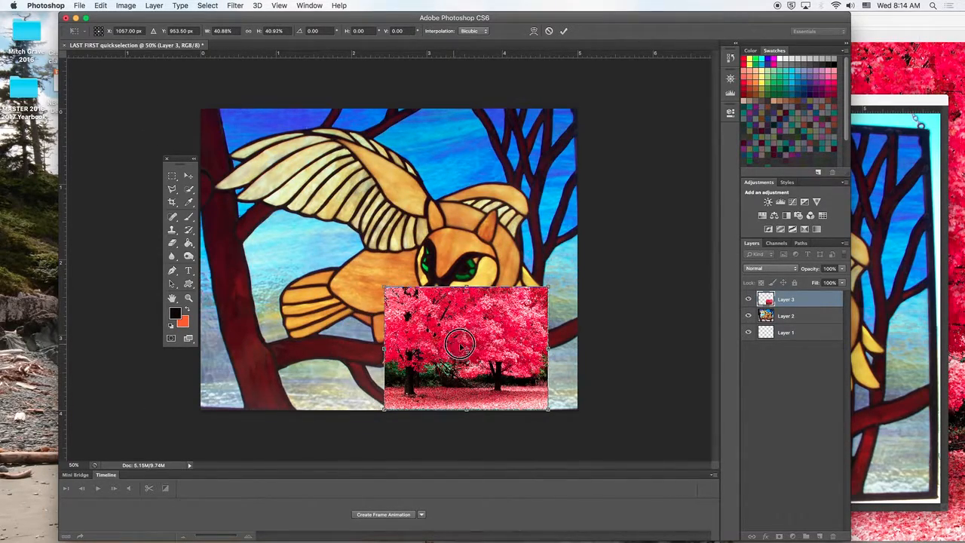
pyautogui.moveTo(458, 354); pyautogui.dragTo(379, 292)
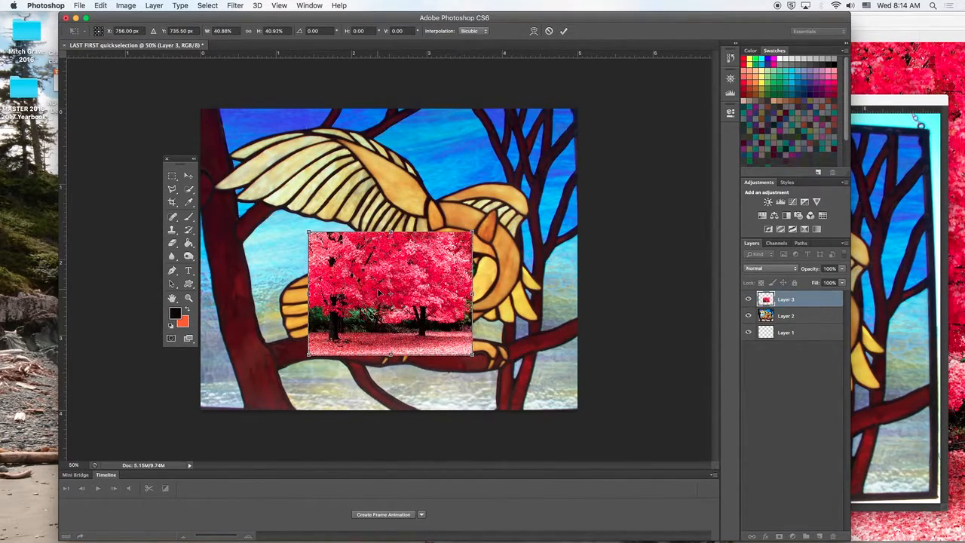
pyautogui.press('Return')
# - Try loading the saved selection 1 over the tree picture, and deselect it
pyautogui.press('w')
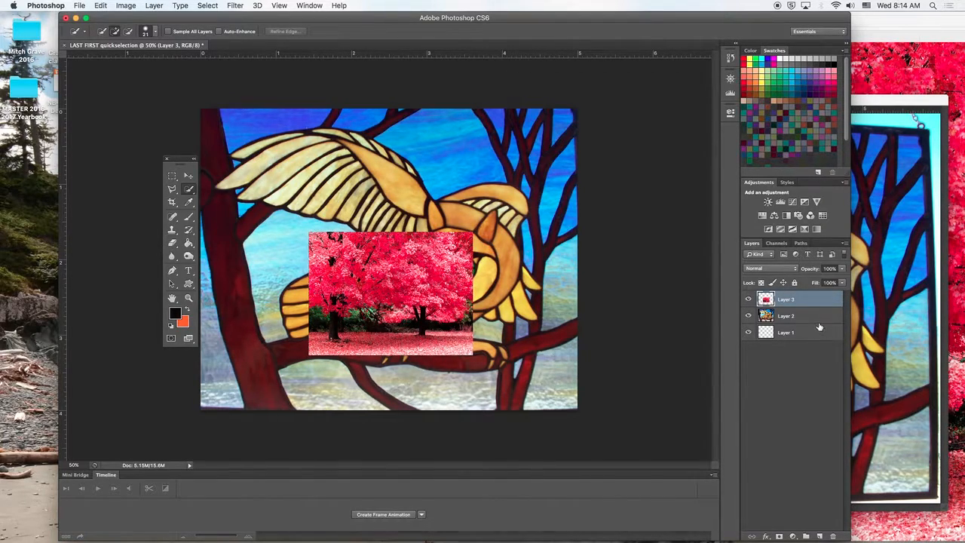
pyautogui.click(749, 317)
pyautogui.click(749, 317)
pyautogui.click(208, 6)
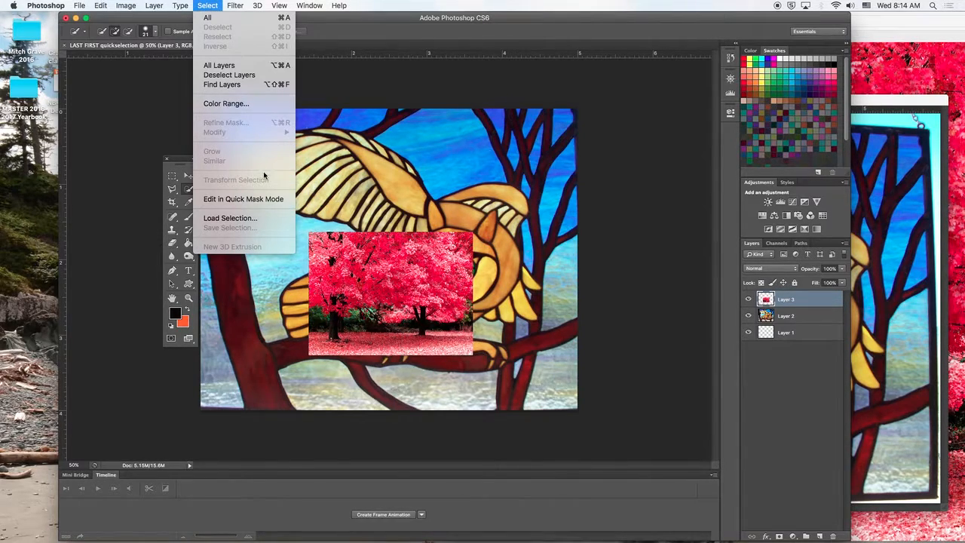
pyautogui.click(230, 219)
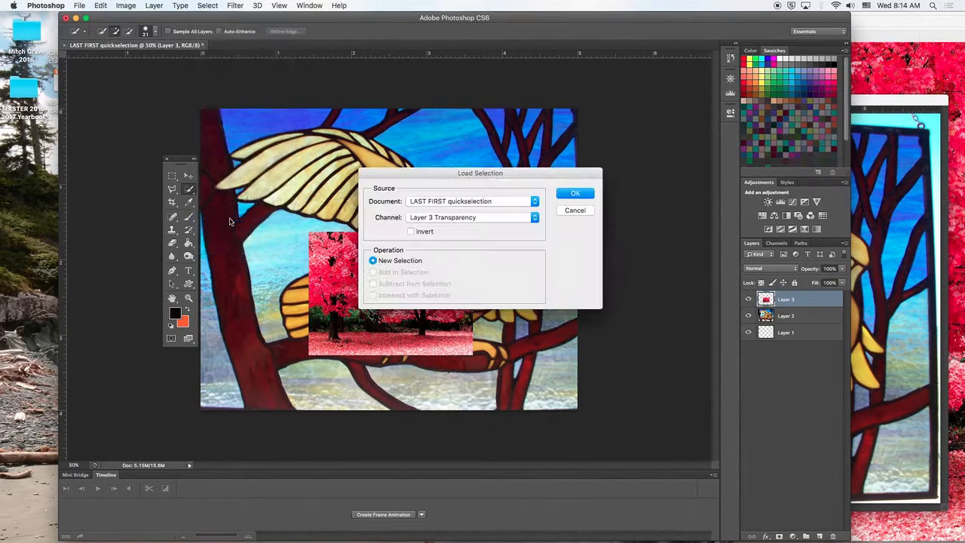
pyautogui.click(522, 216)
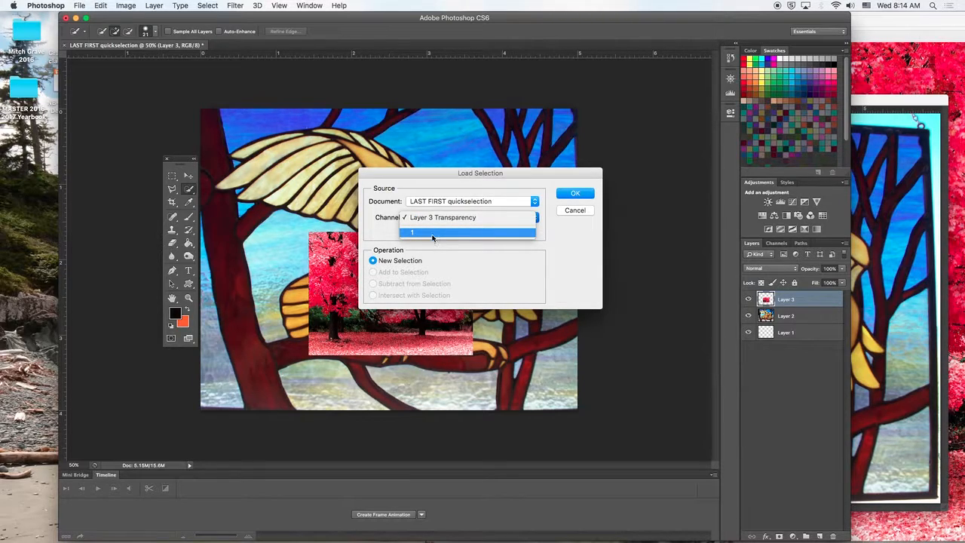
pyautogui.click(560, 276)
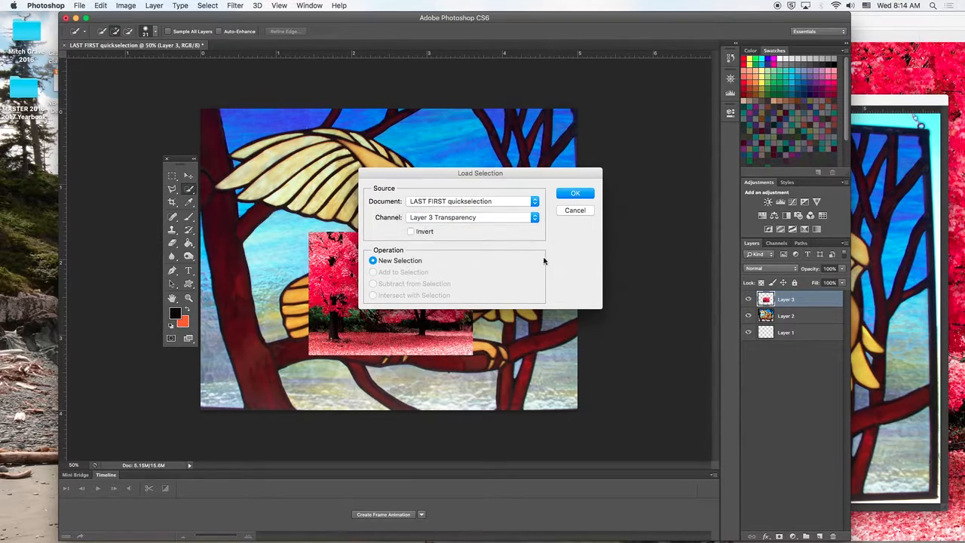
pyautogui.click(500, 220)
pyautogui.click(468, 234)
pyautogui.click(575, 194)
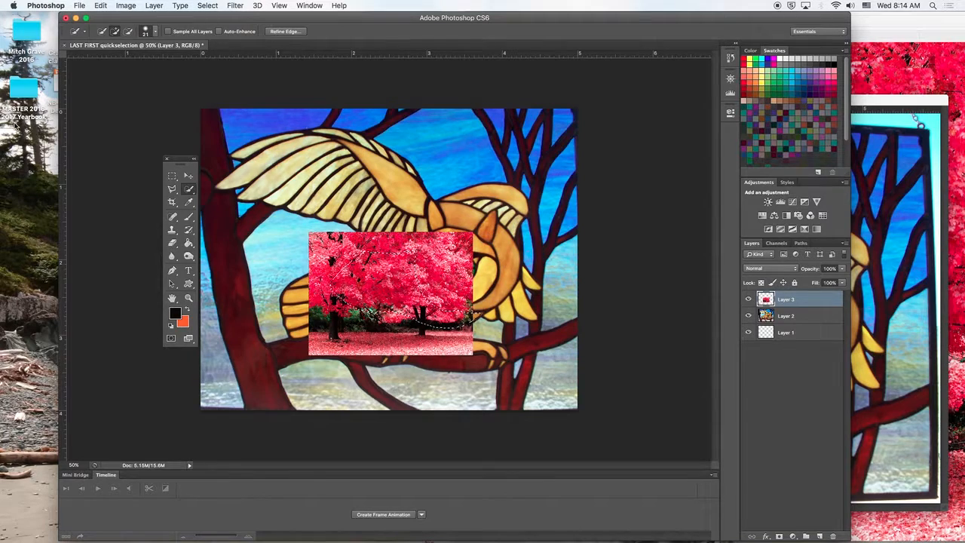
pyautogui.press('super+d')
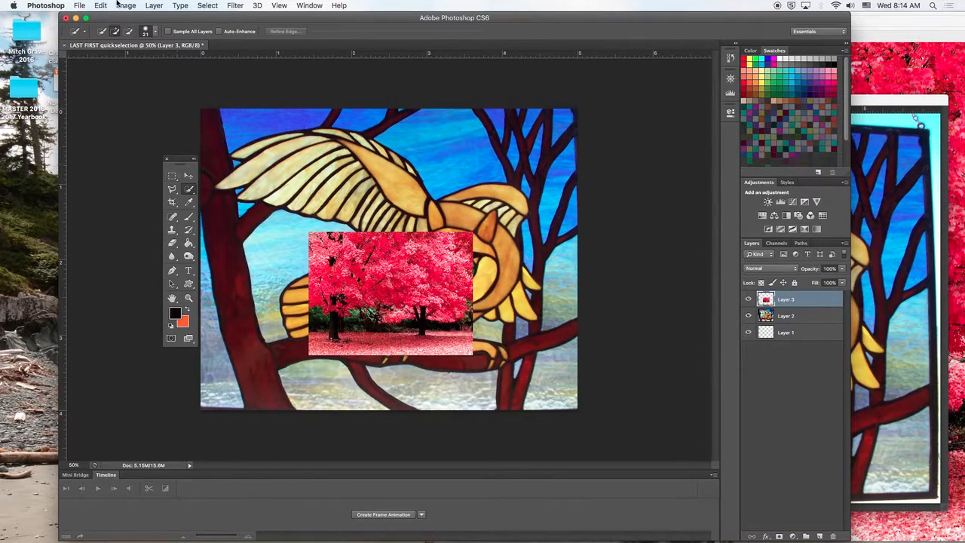
# - Shift the tree picture slightly so it covers the owl's body piece, and load the saved selection 1
pyautogui.click(188, 174)
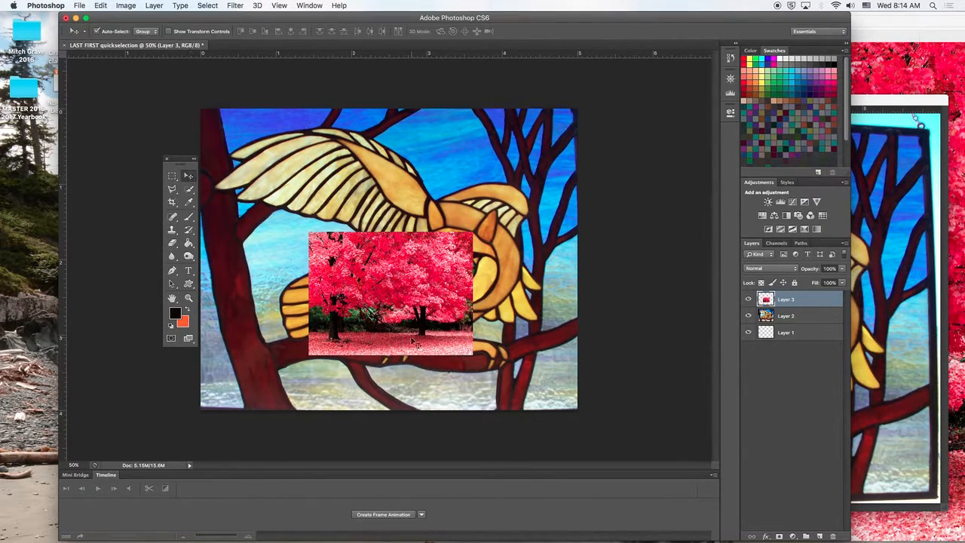
pyautogui.moveTo(424, 303); pyautogui.dragTo(445, 311)
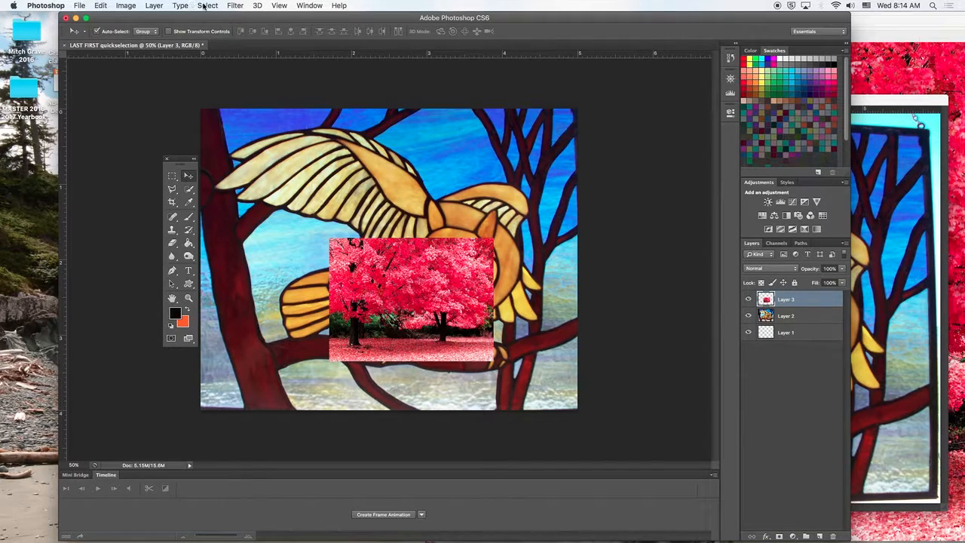
pyautogui.click(207, 6)
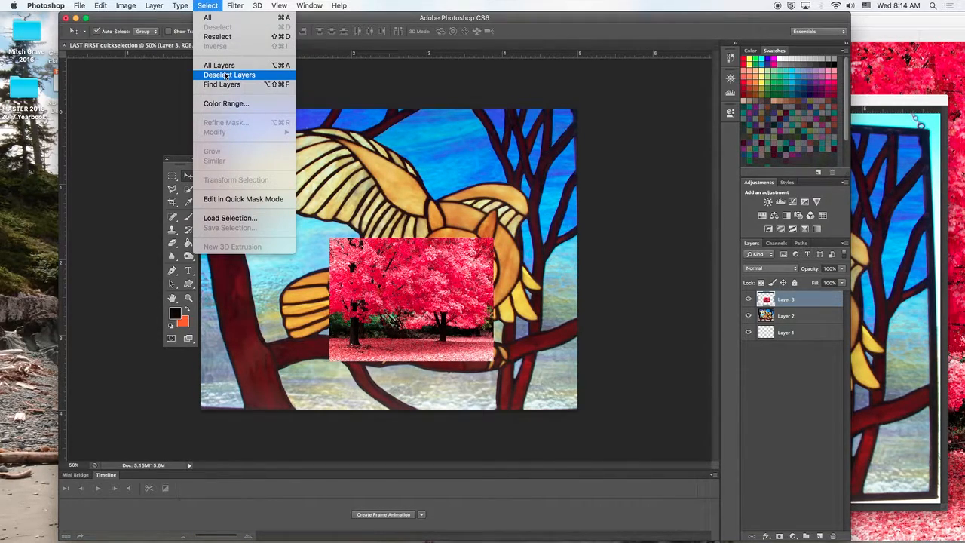
pyautogui.click(221, 218)
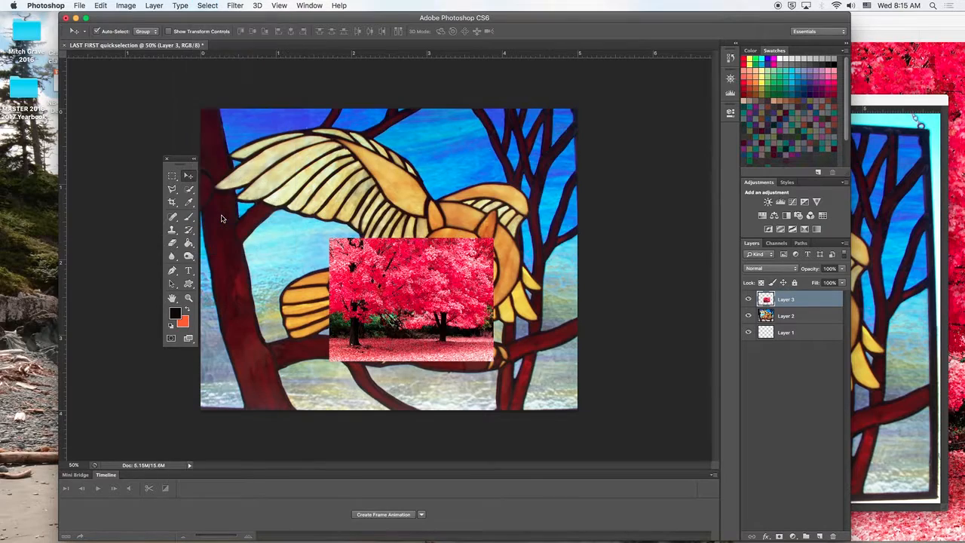
pyautogui.click(426, 218)
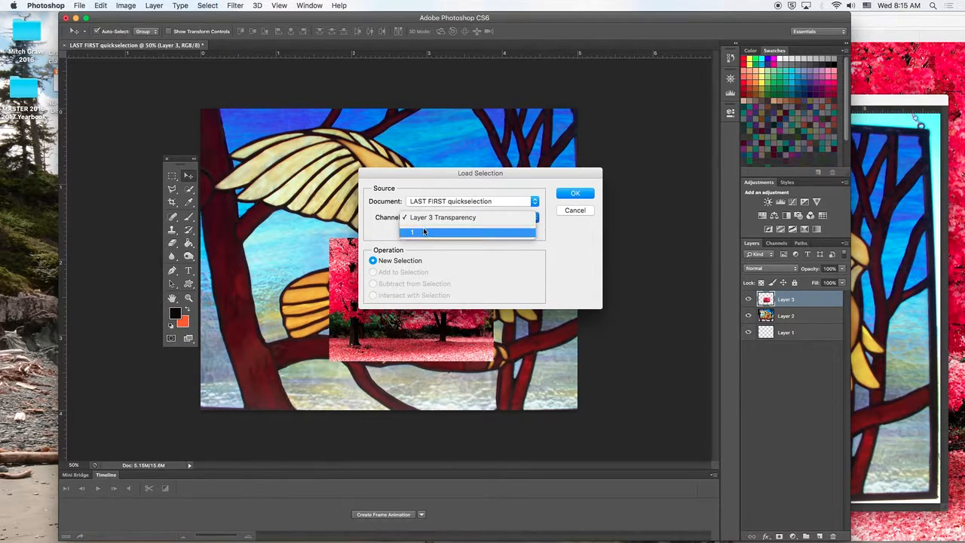
pyautogui.click(433, 230)
pyautogui.click(578, 194)
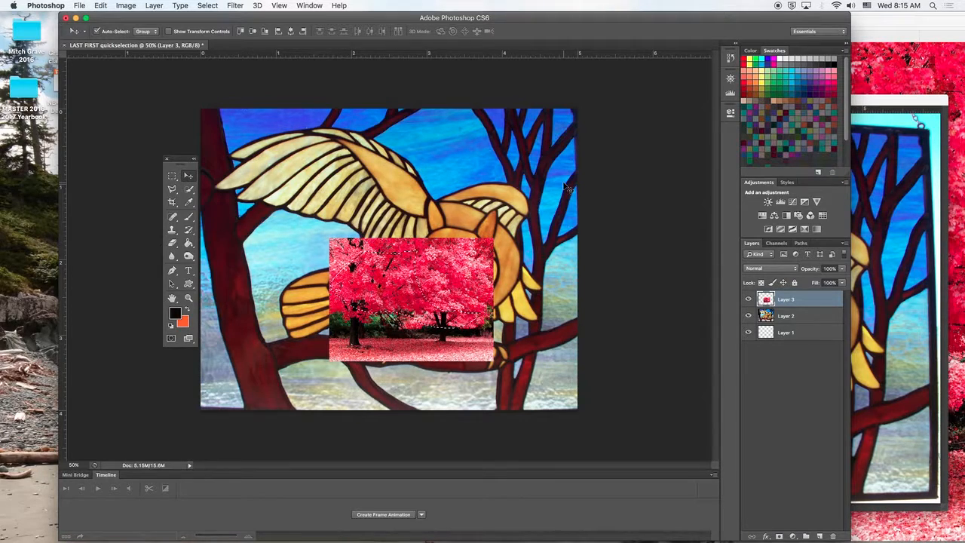
# - Invert the selection, delete the tree picture outside the owl's body piece, and deselect
pyautogui.click(200, 5)
pyautogui.click(209, 50)
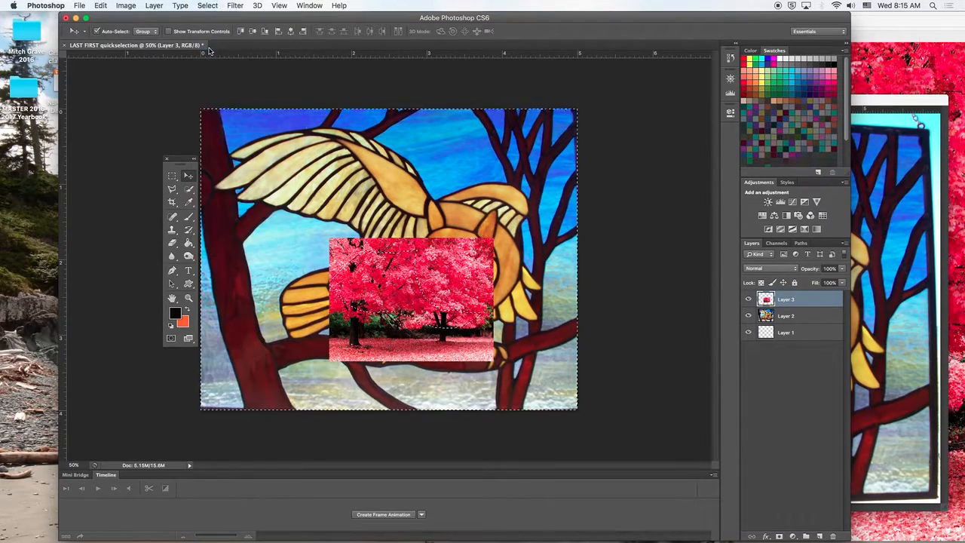
pyautogui.press('Delete')
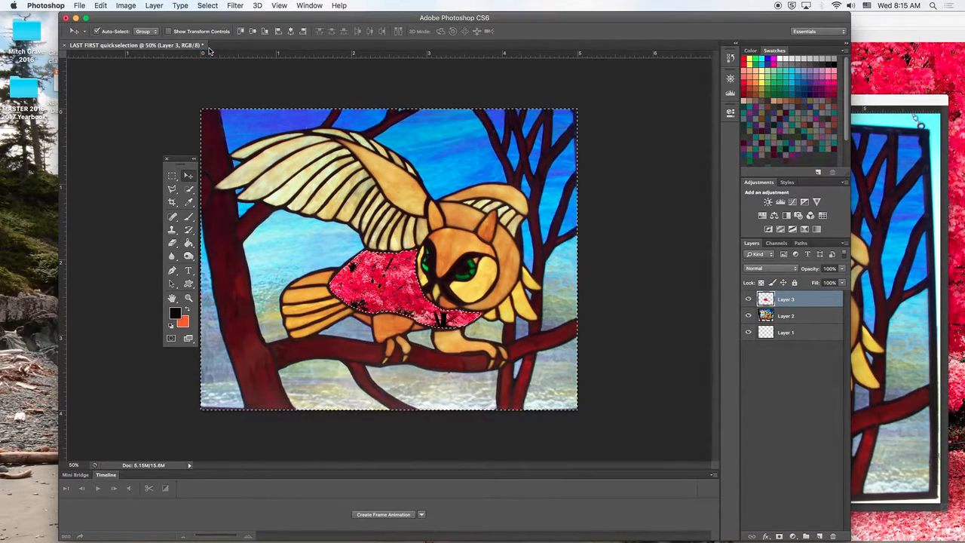
pyautogui.press('super+d')
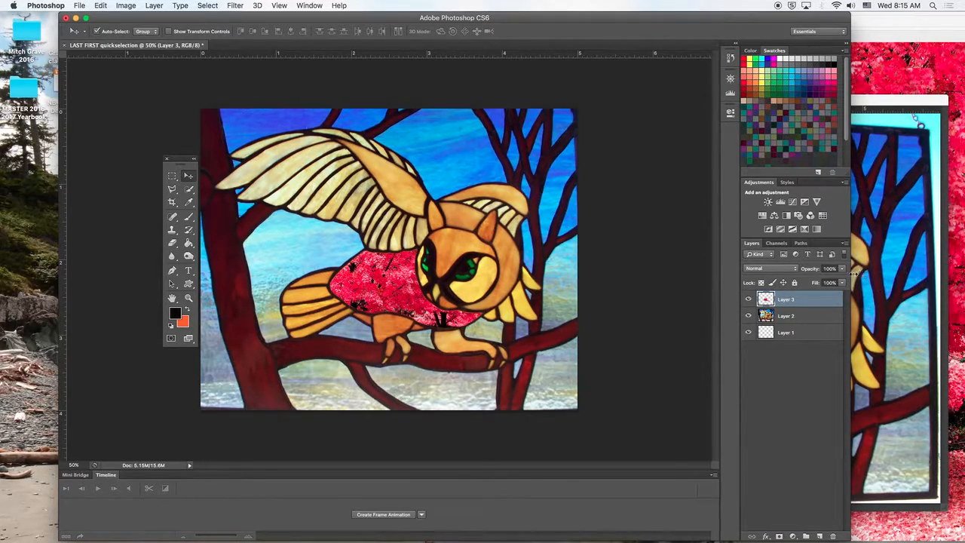
# - Try the Multiply blending mode on Layer 3, and set it to Overlay instead
pyautogui.click(784, 270)
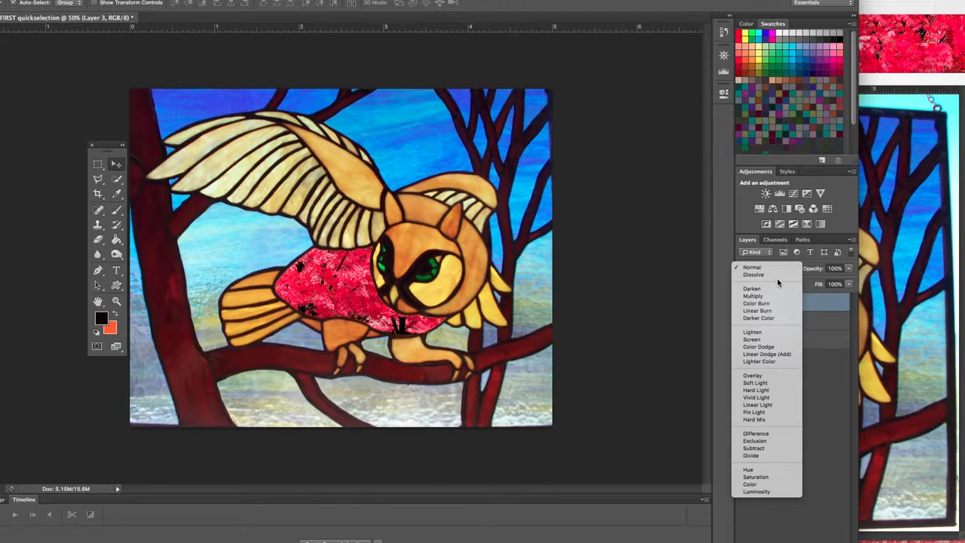
pyautogui.click(758, 294)
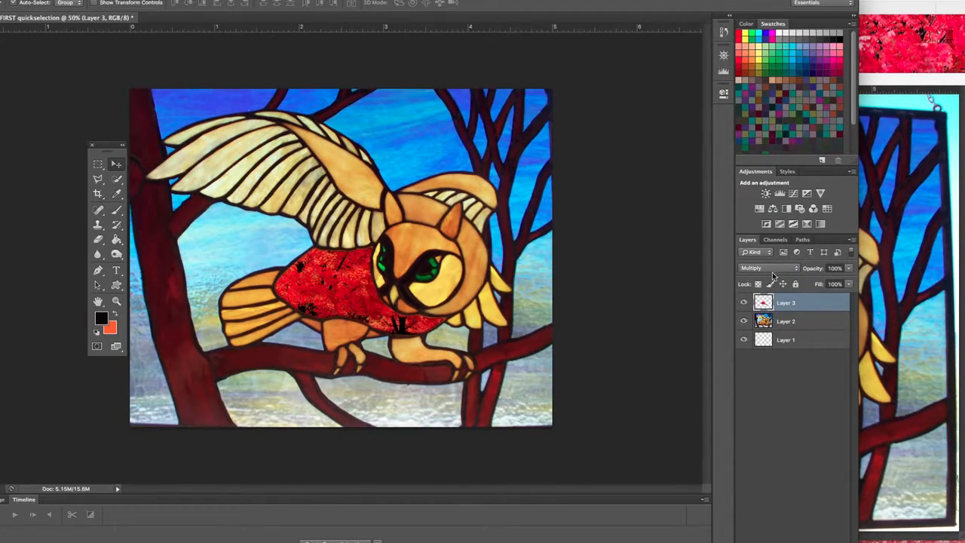
pyautogui.click(771, 270)
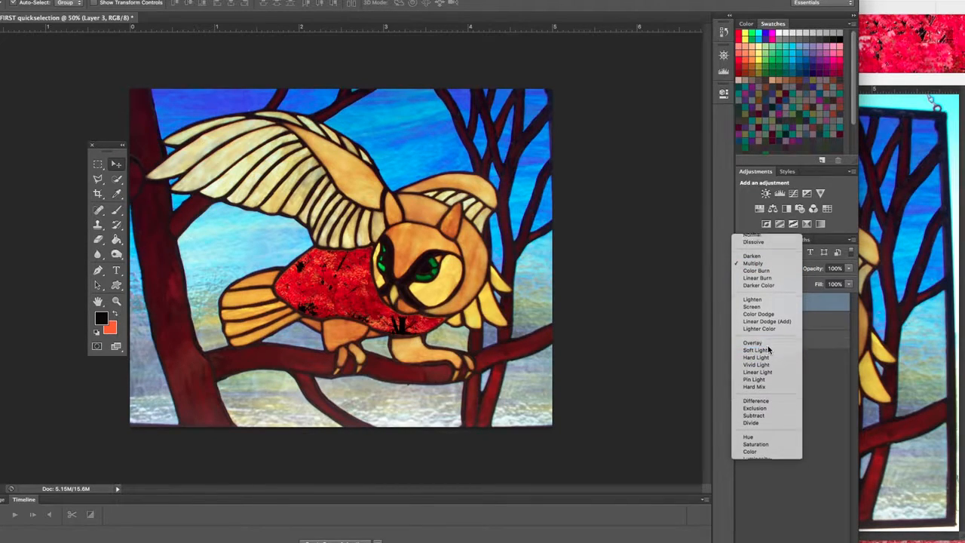
pyautogui.click(753, 345)
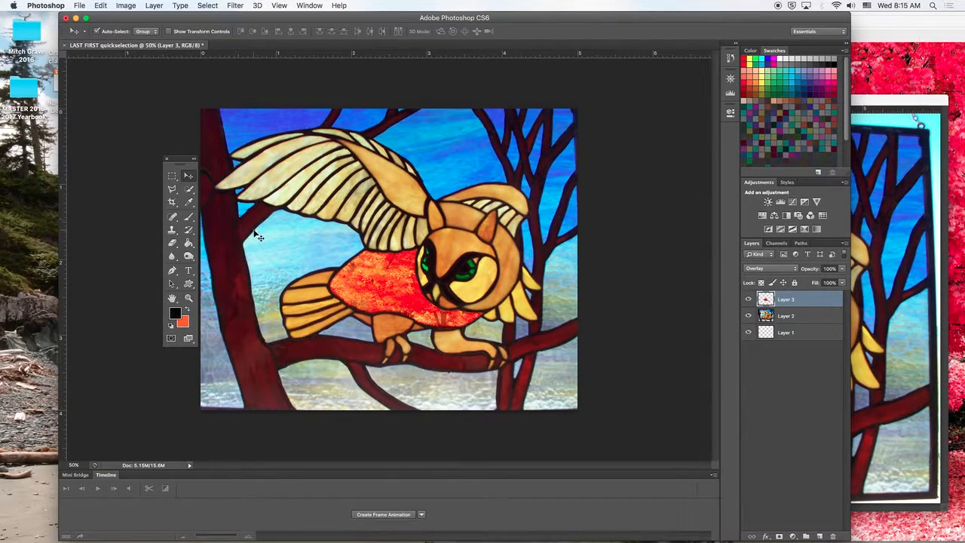
# - Select the owl's forehead piece on Layer 2 with the Quick Selection Tool and save the selection as 2
pyautogui.click(188, 190)
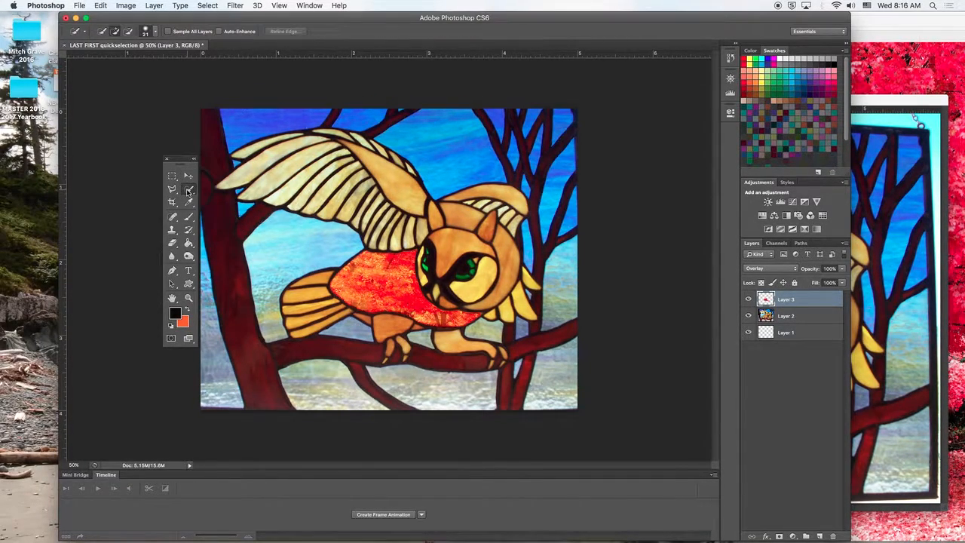
pyautogui.click(802, 320)
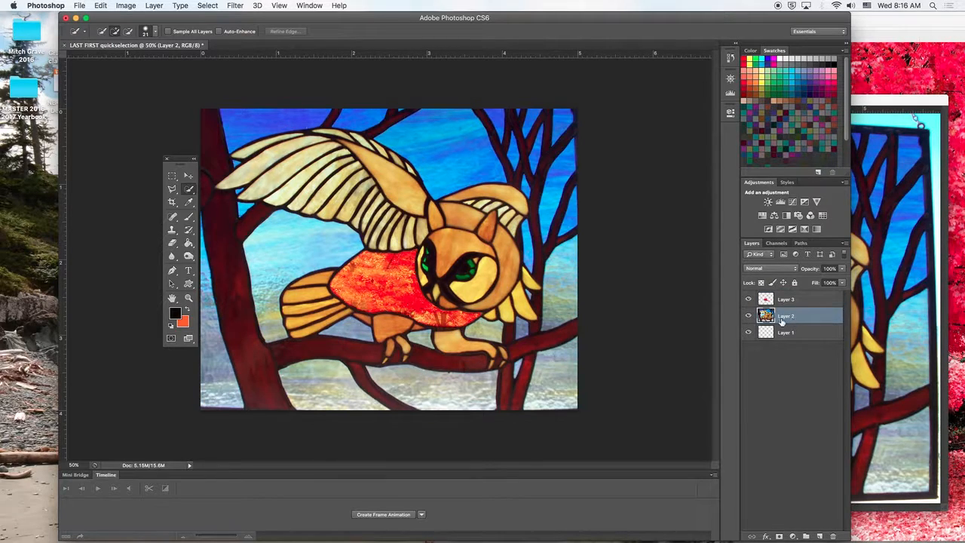
pyautogui.click(747, 317)
pyautogui.click(748, 316)
pyautogui.click(207, 6)
pyautogui.click(230, 227)
pyautogui.write('2')
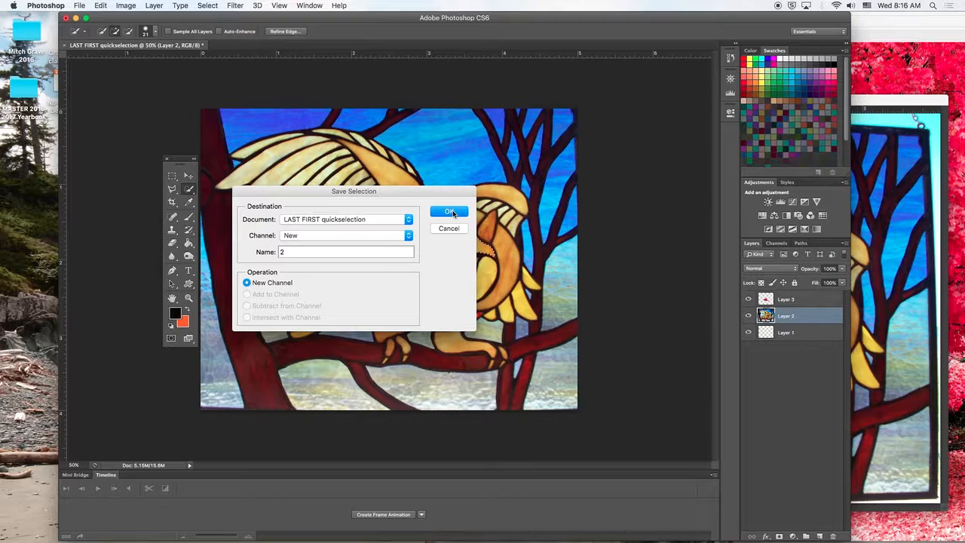
pyautogui.click(450, 212)
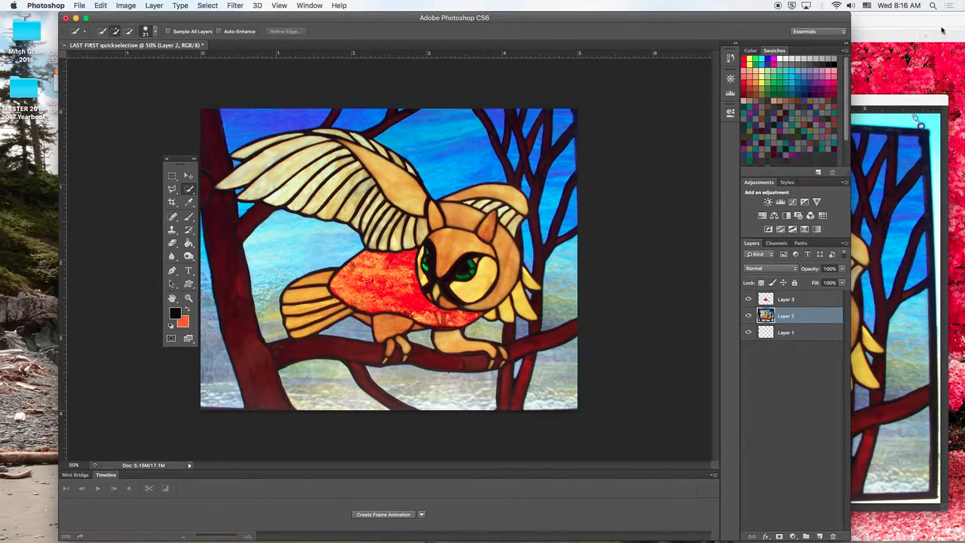
# - Switch to Safari, close the owl picture's tab, and search Google Images for trees in a new tab
pyautogui.click(910, 40)
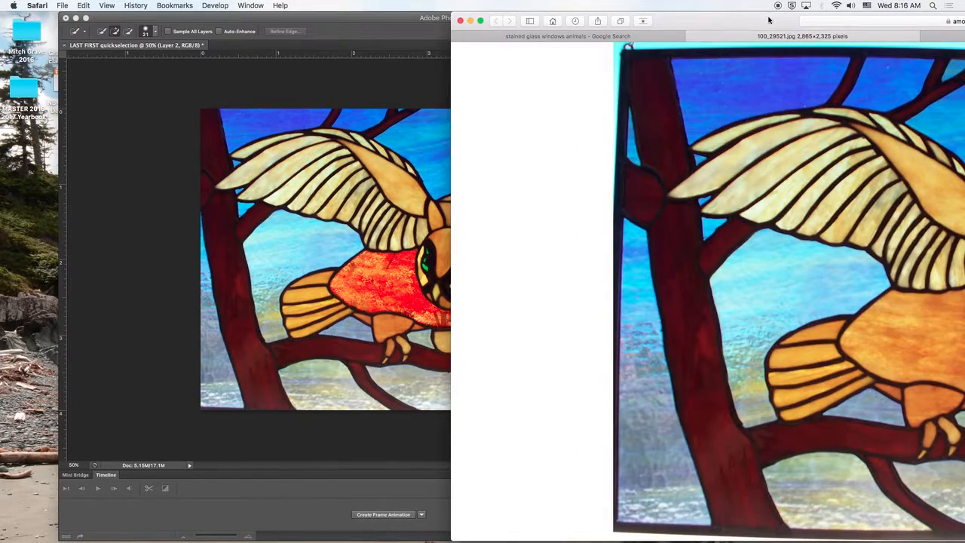
pyautogui.moveTo(770, 20); pyautogui.dragTo(535, 3)
pyautogui.press('super+w')
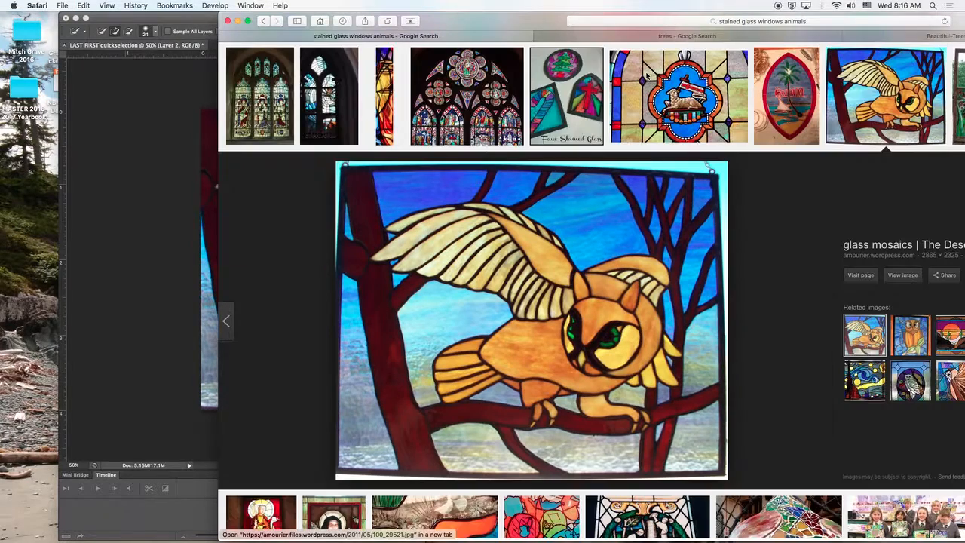
pyautogui.press('super+t')
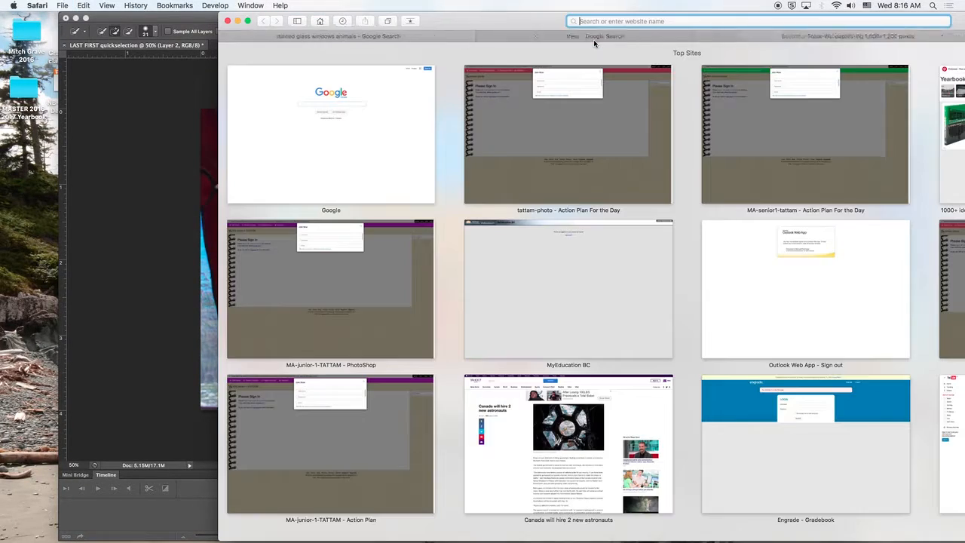
pyautogui.click(307, 87)
pyautogui.write('trees')
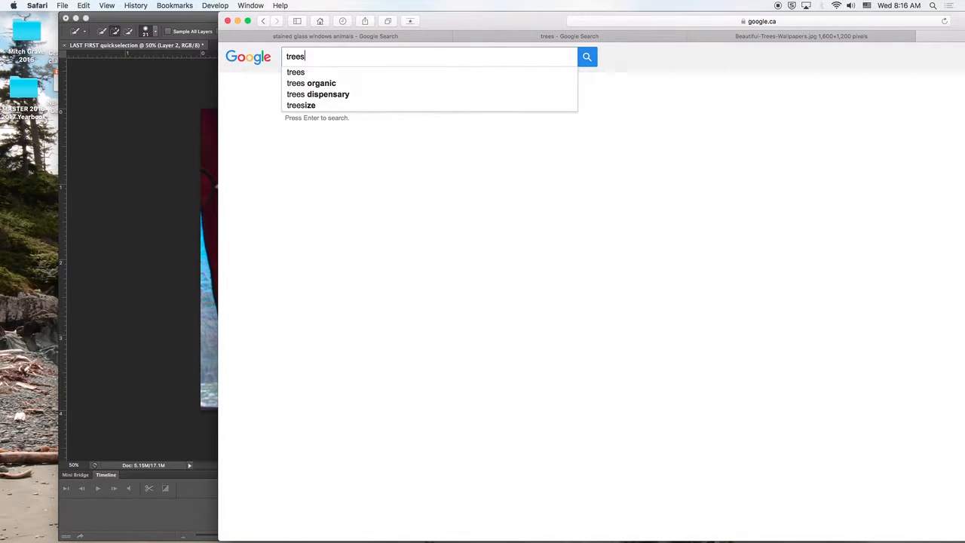
pyautogui.press('Return')
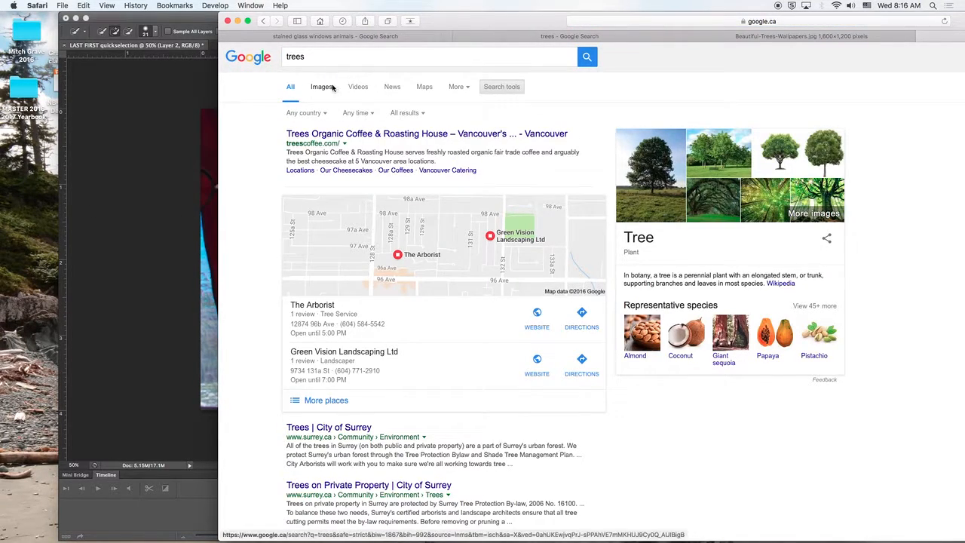
pyautogui.click(322, 88)
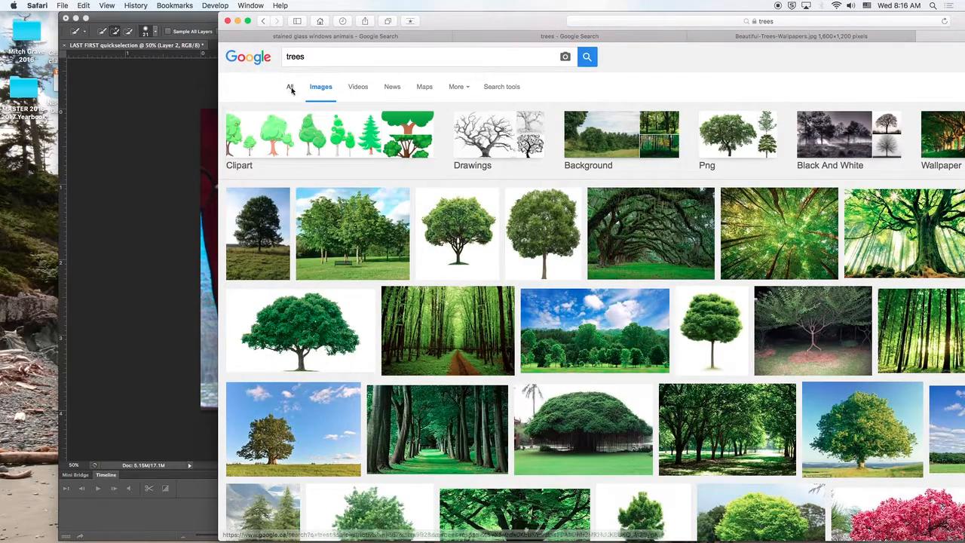
# - Filter the tree images to Large size and open the orange autumn tree picture at full size
pyautogui.click(502, 87)
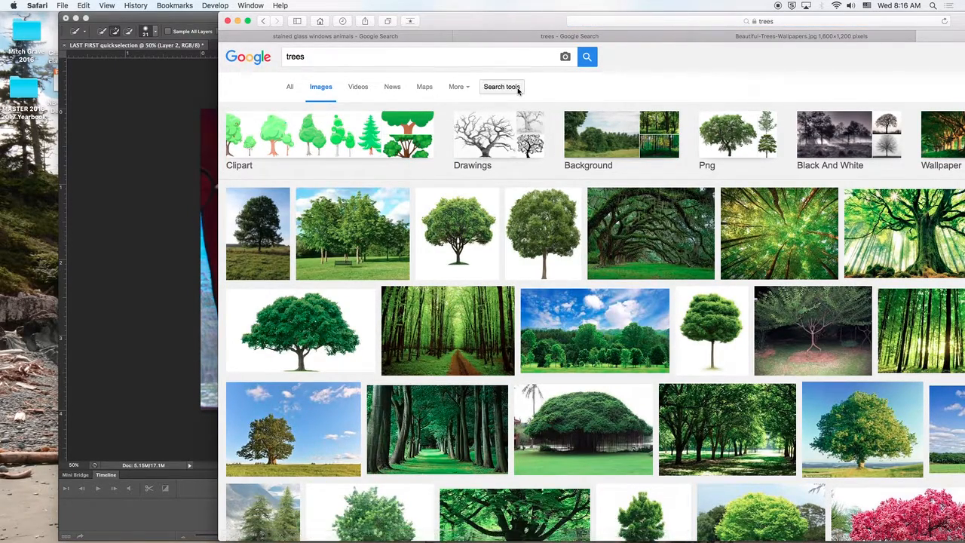
pyautogui.click(298, 113)
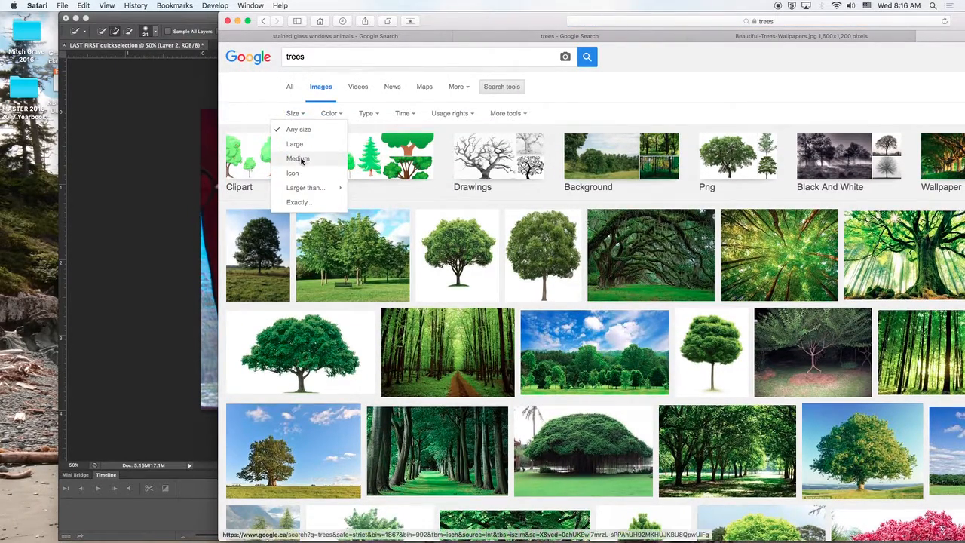
pyautogui.click(302, 148)
pyautogui.scroll(-5, 571, 282)
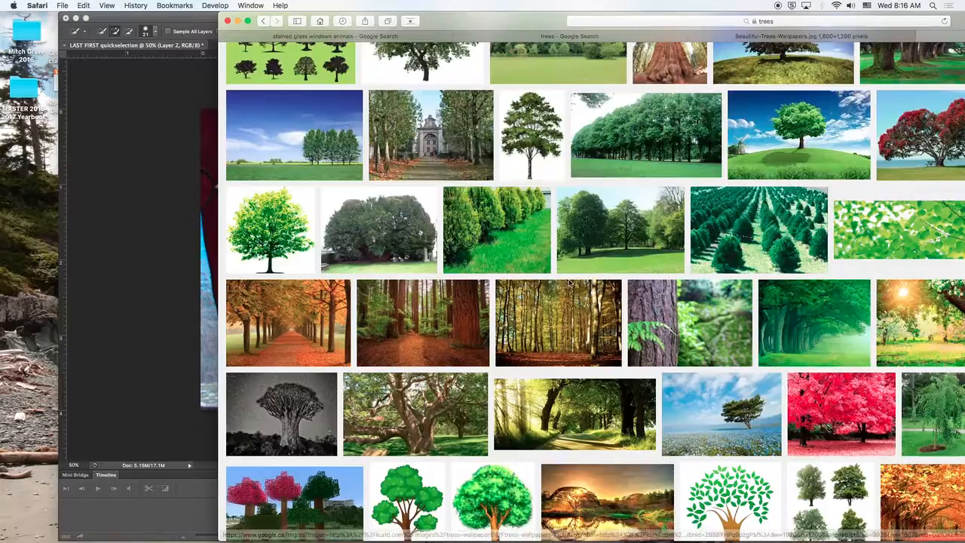
pyautogui.click(956, 256)
pyautogui.click(905, 280)
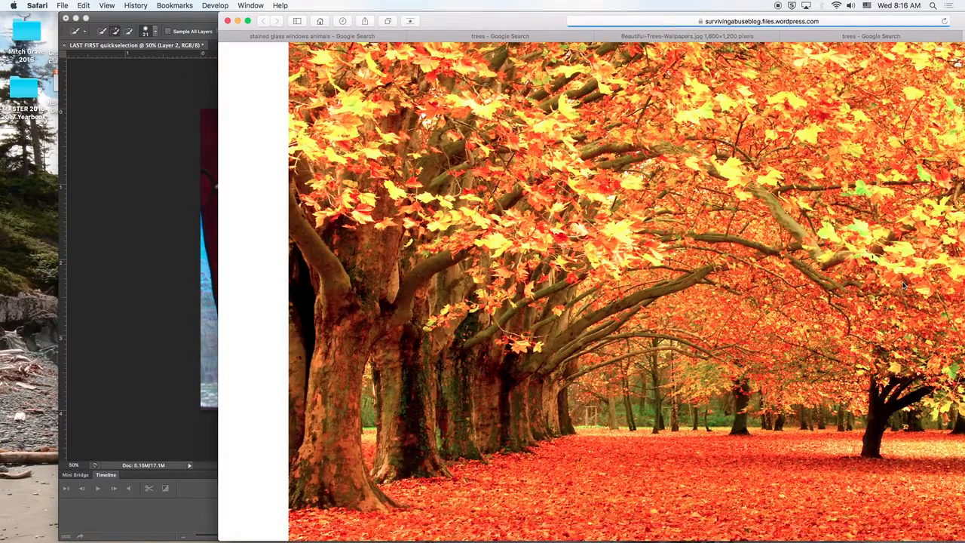
# - Bring the autumn tree picture into the Photoshop owl document, scale it to about 27%, and place it over the owl's forehead
pyautogui.moveTo(548, 12); pyautogui.dragTo(939, 13)
pyautogui.moveTo(714, 277); pyautogui.dragTo(456, 256)
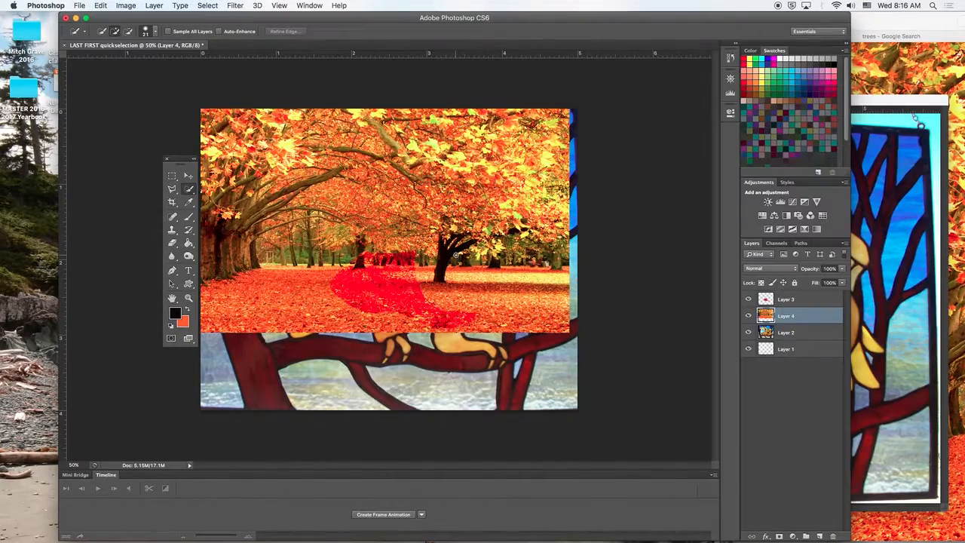
pyautogui.press('super+t')
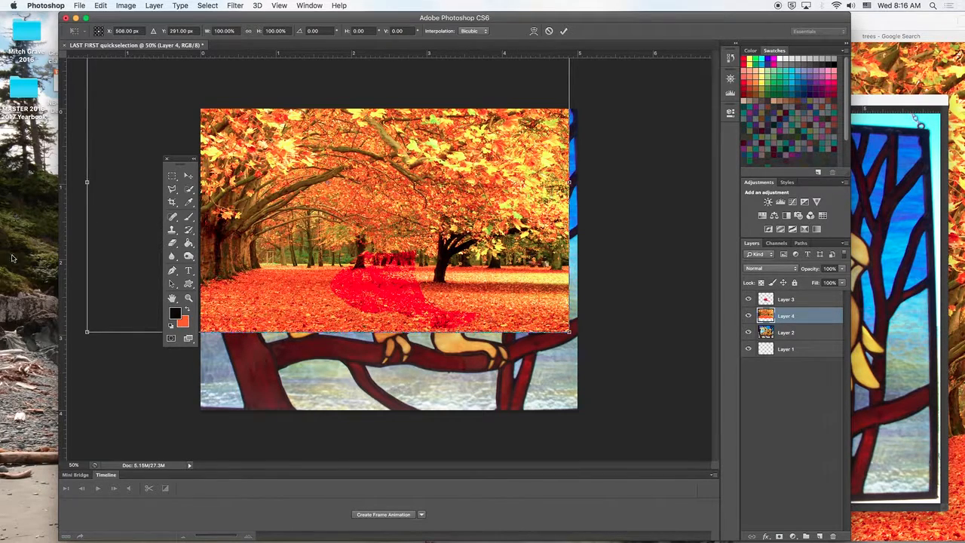
pyautogui.moveTo(88, 331); pyautogui.dragTo(339, 139)
pyautogui.moveTo(459, 117); pyautogui.dragTo(458, 275)
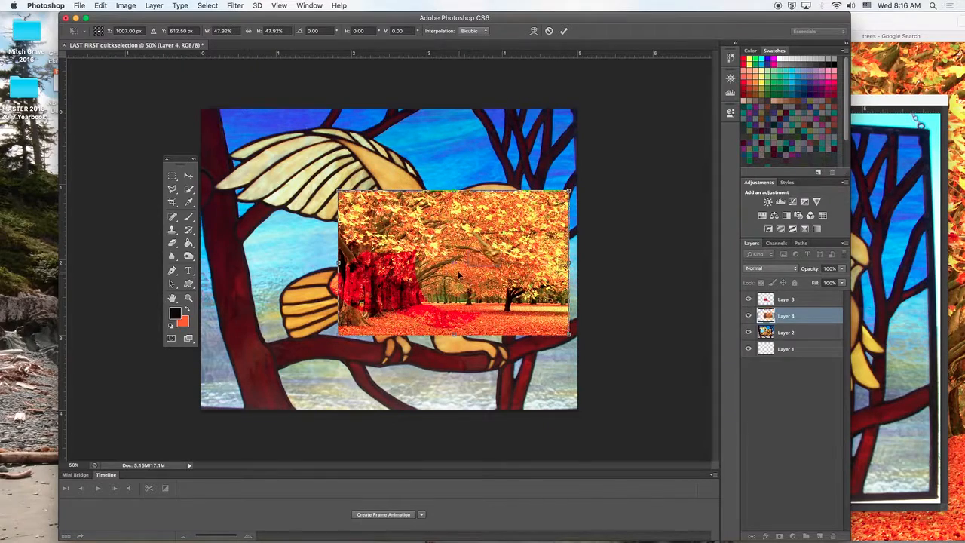
pyautogui.moveTo(337, 189); pyautogui.dragTo(436, 253)
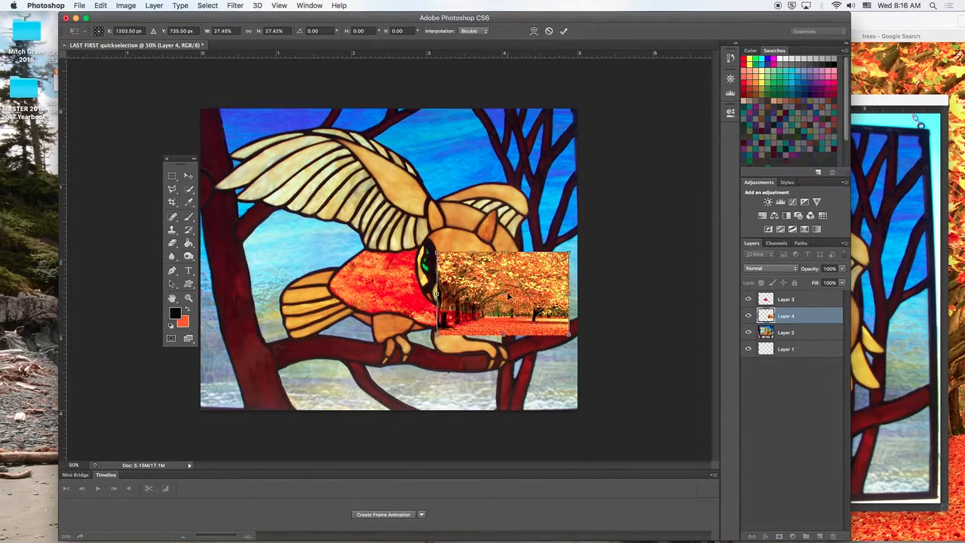
pyautogui.moveTo(491, 273); pyautogui.dragTo(448, 236)
pyautogui.press('Return')
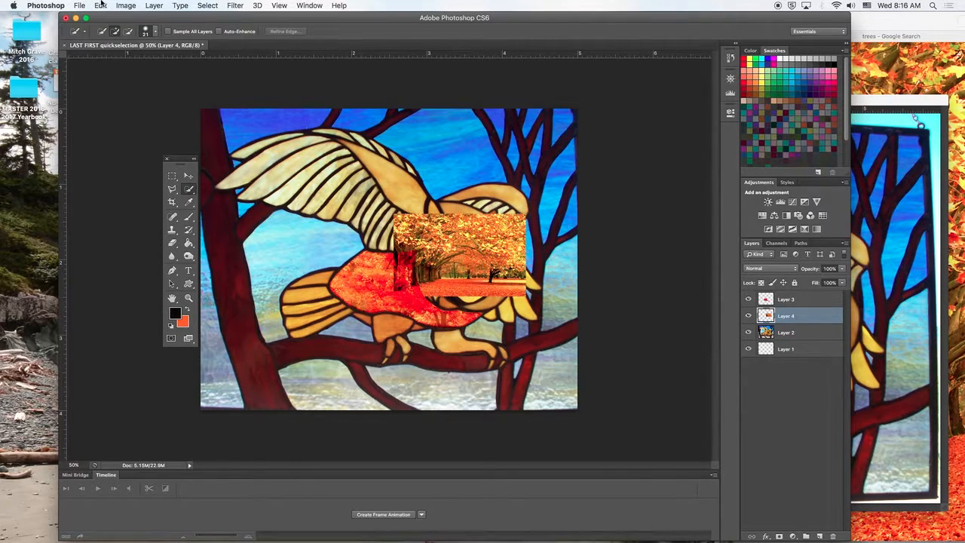
# - Load the saved selection 2 over the autumn tree picture on Layer 4
pyautogui.click(213, 5)
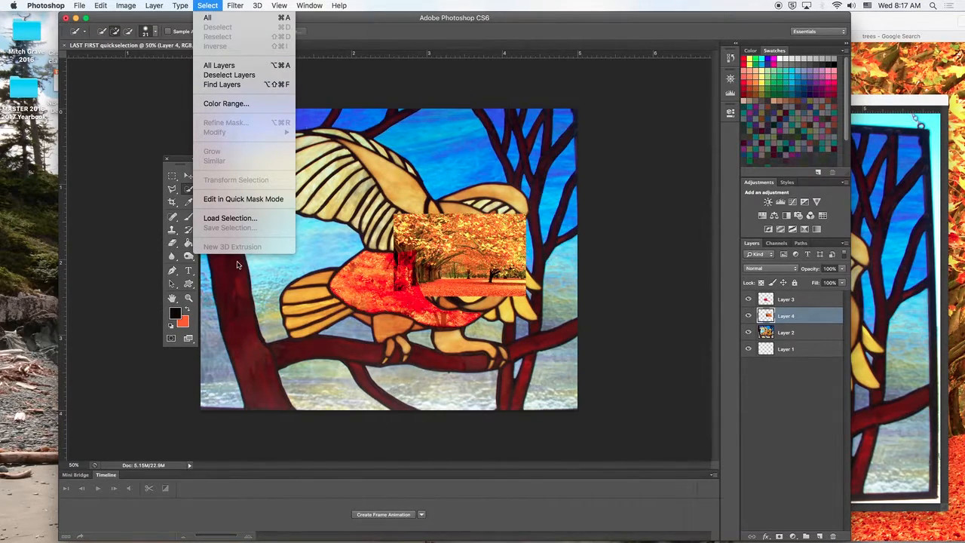
pyautogui.click(235, 218)
pyautogui.click(476, 218)
pyautogui.click(472, 240)
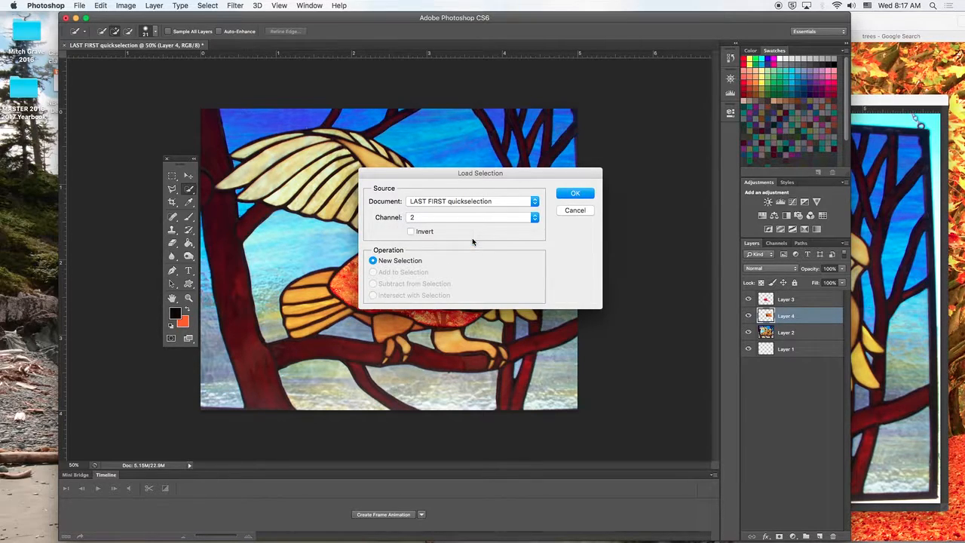
pyautogui.click(571, 193)
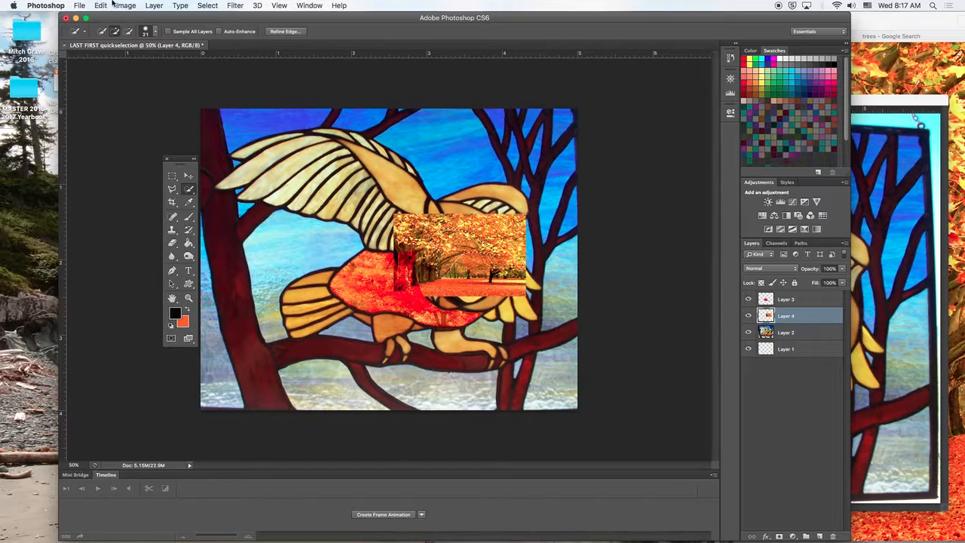
# - Invert the selection, delete the autumn tree picture outside the owl's forehead piece, and deselect
pyautogui.click(208, 5)
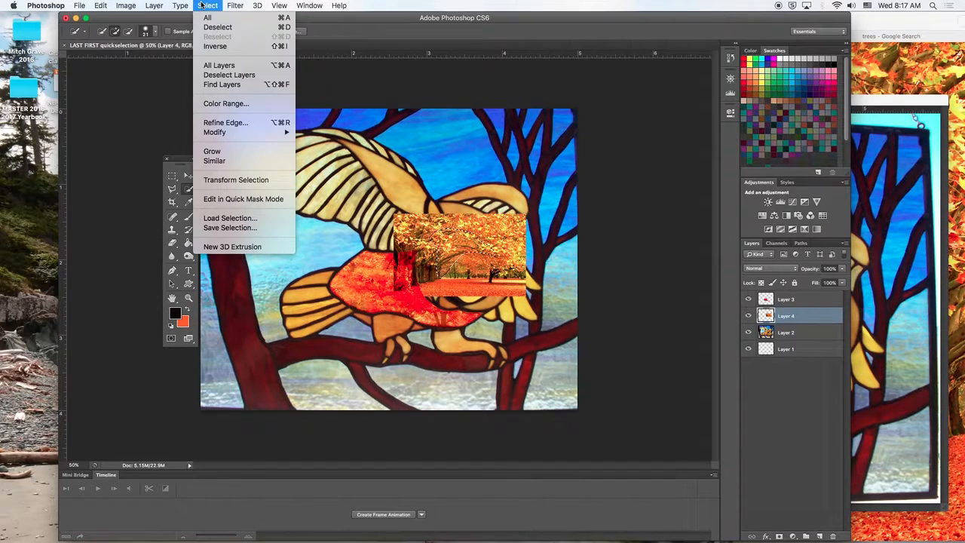
pyautogui.click(205, 47)
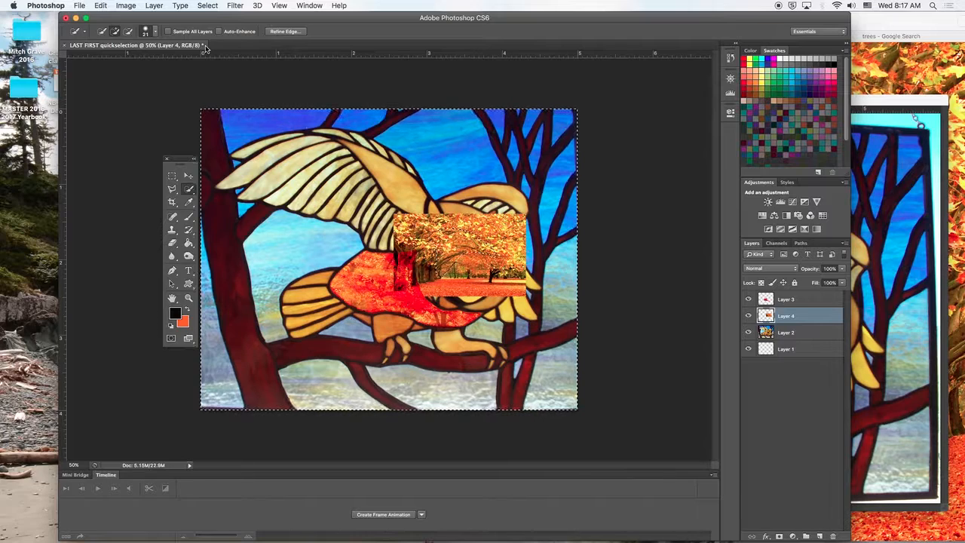
pyautogui.press('BackSpace')
pyautogui.press('super+d')
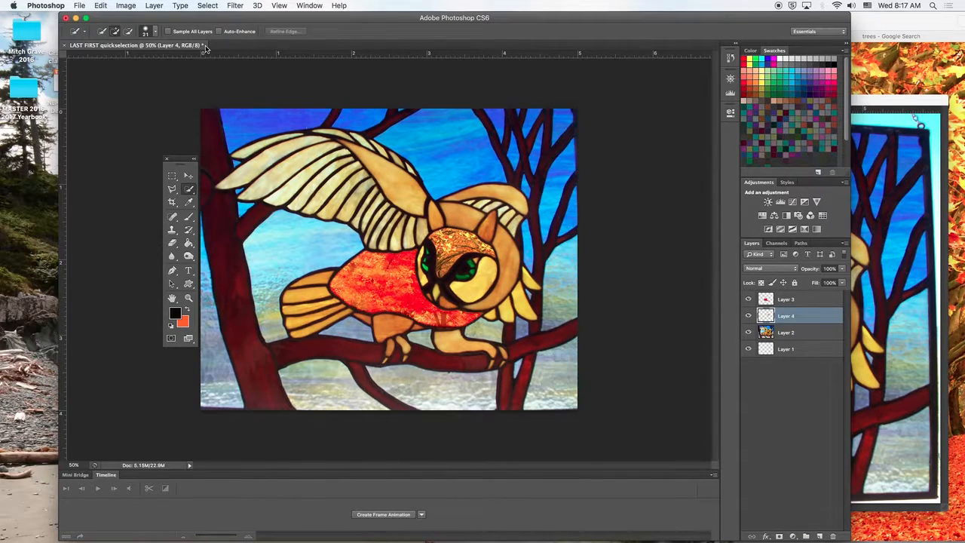
# - Try Color Burn and another blending mode on Layer 4's tree picture in the owl's forehead
pyautogui.click(769, 270)
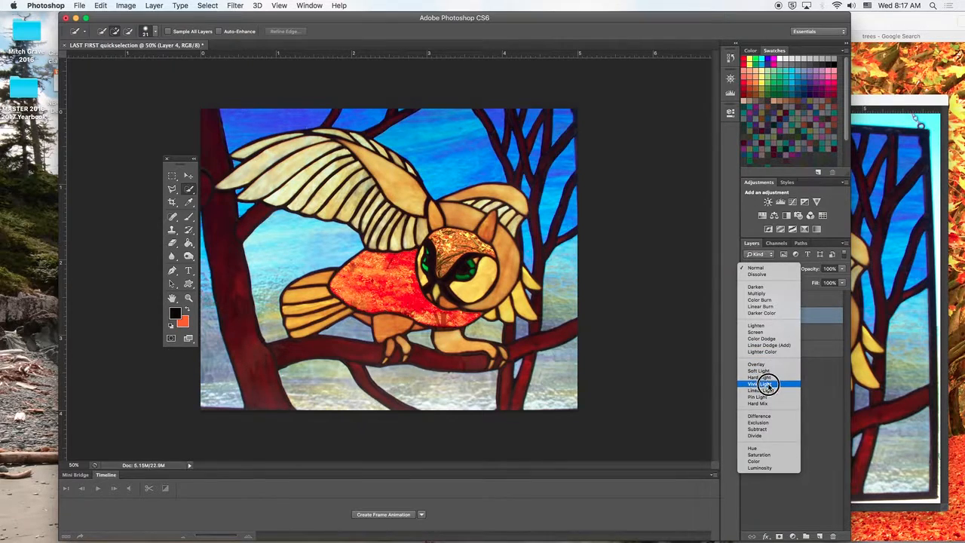
pyautogui.click(763, 300)
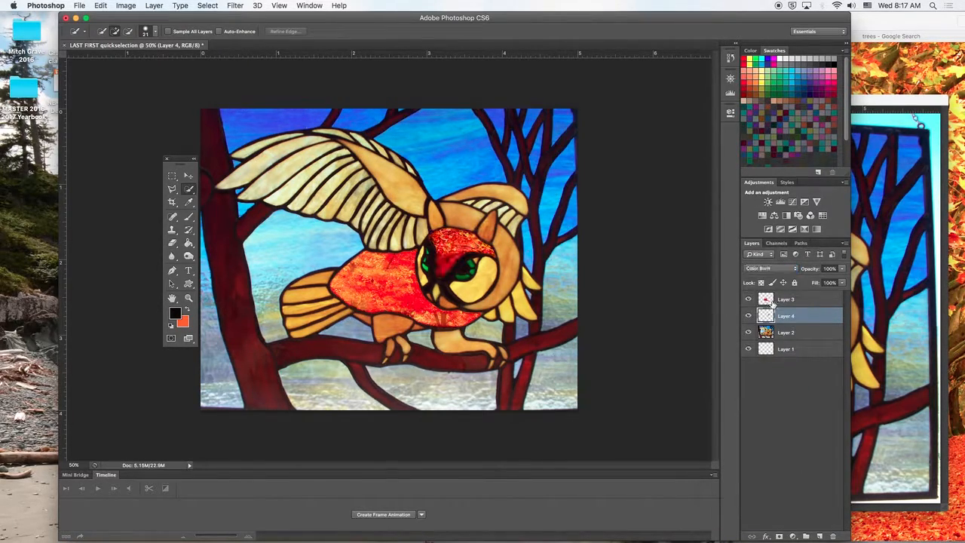
pyautogui.click(764, 269)
pyautogui.click(768, 385)
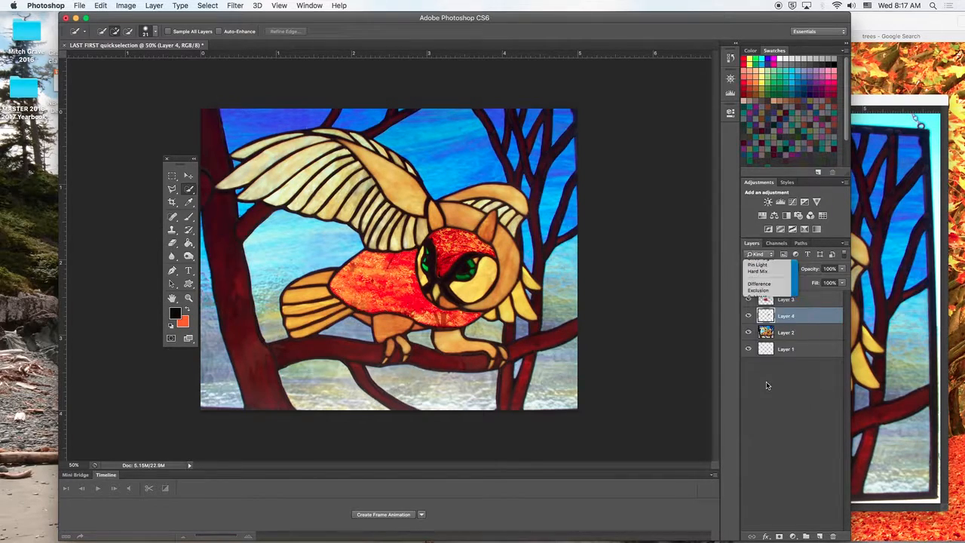